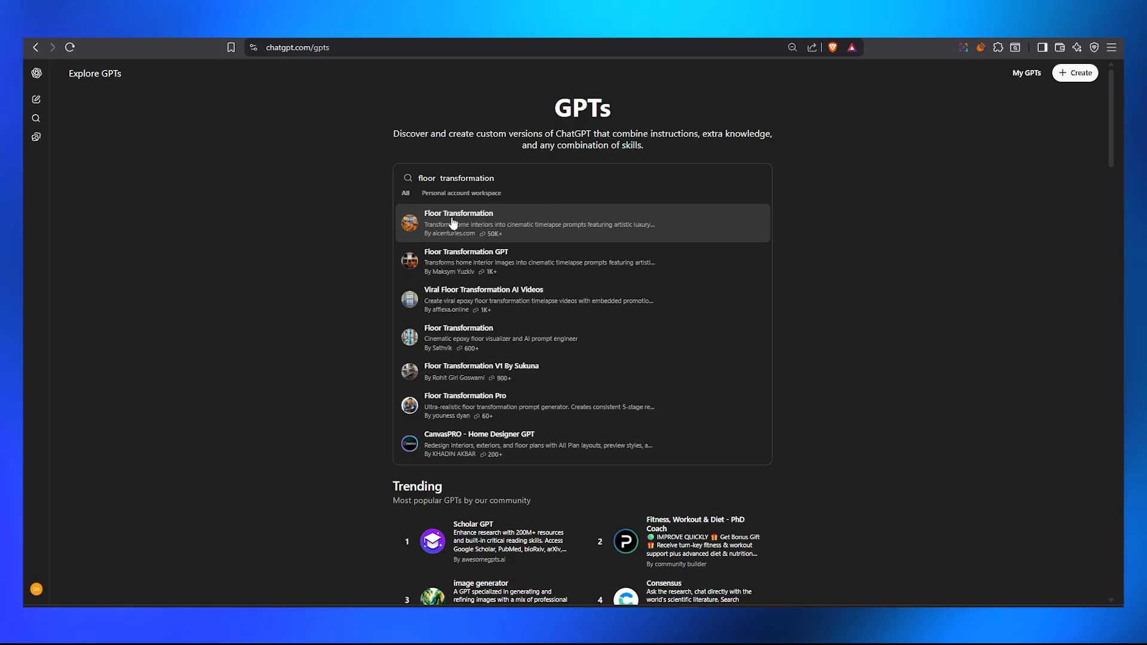
Open the Floor Transformation GPT by aicenturies.com and begin a chat with its "start" conversation starter
click(452, 222)
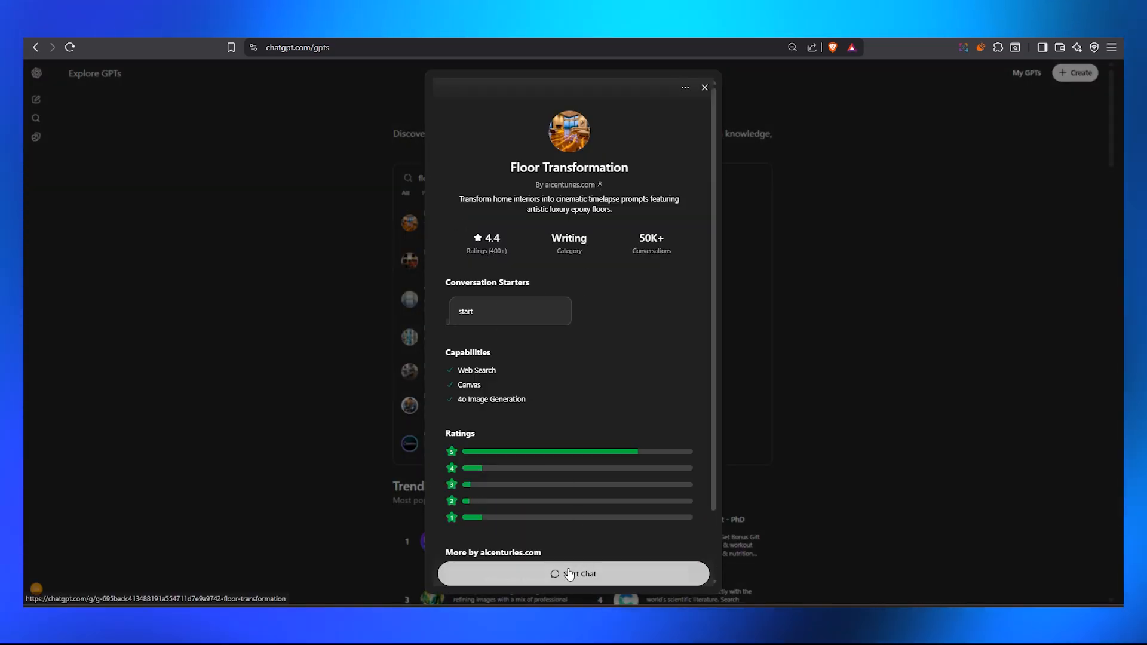
scroll(515, 302, down, 2)
click(507, 572)
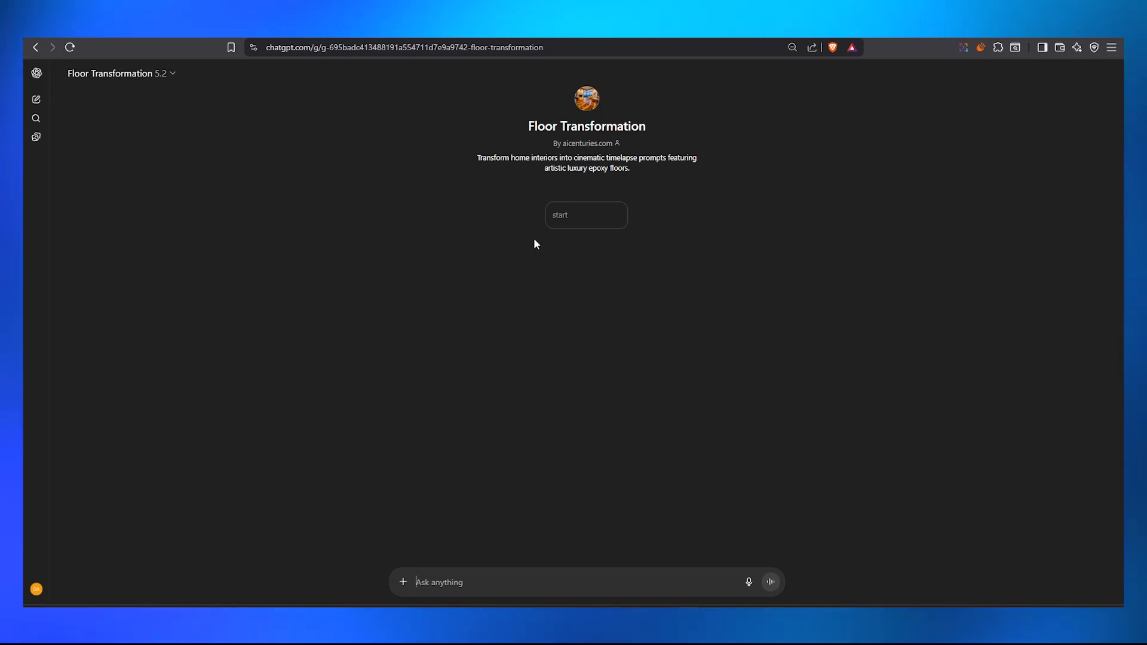
click(568, 220)
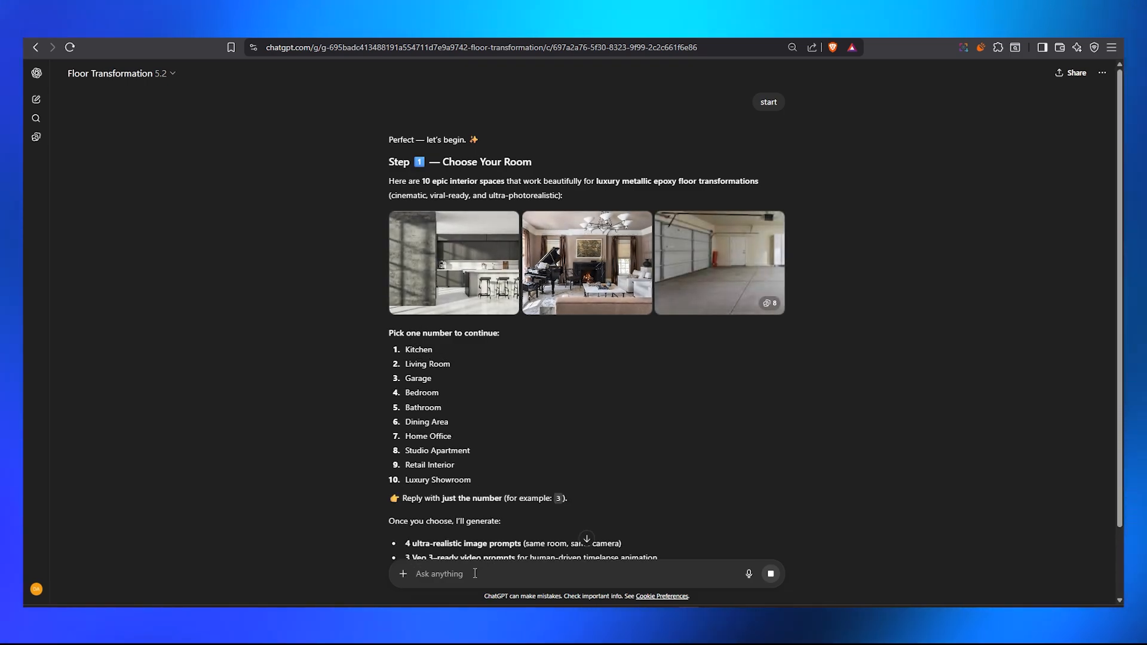
Reply with 1 to choose the Kitchen and get its image prompts, dismissing the GPT rating request
text(1)
key(Return)
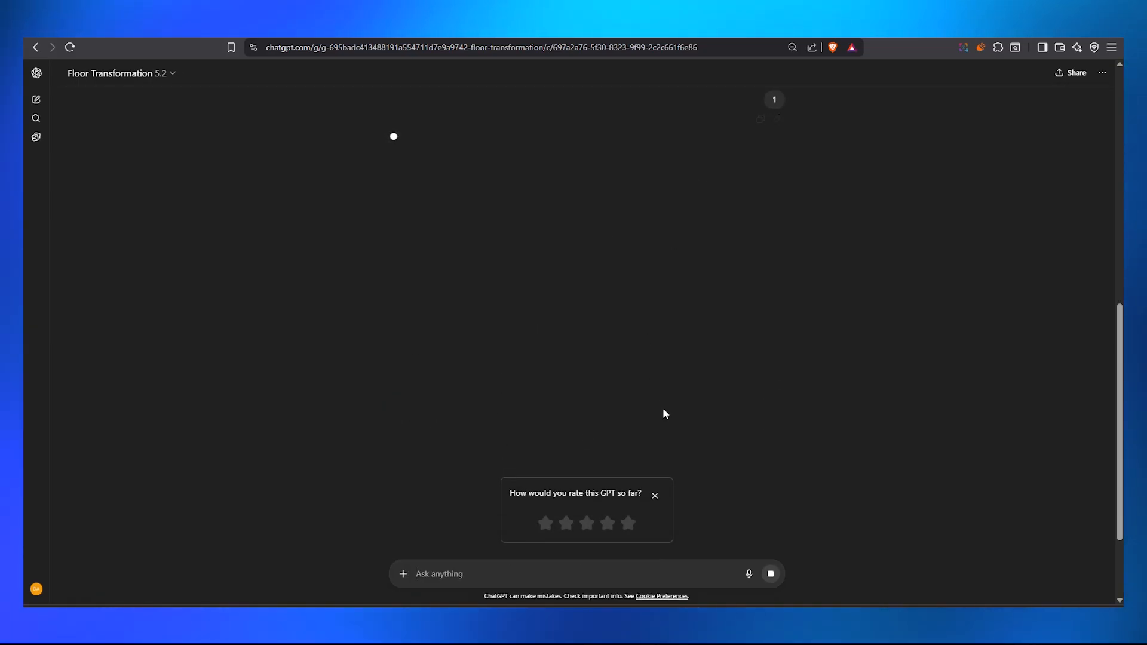
click(655, 495)
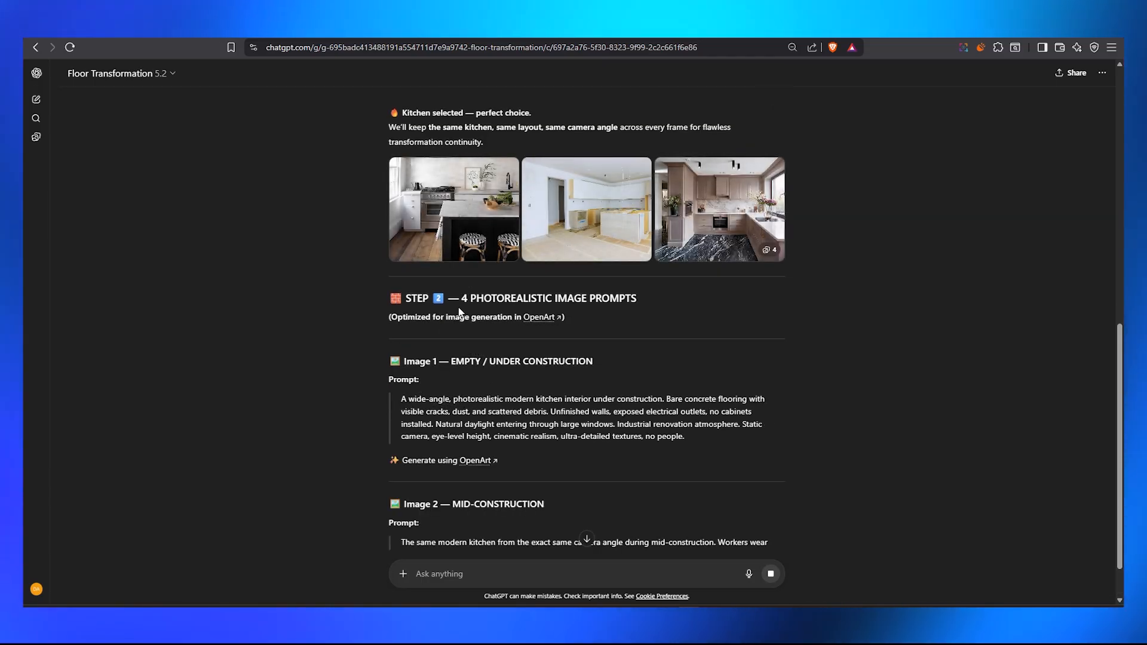
scroll(469, 307, down, 2)
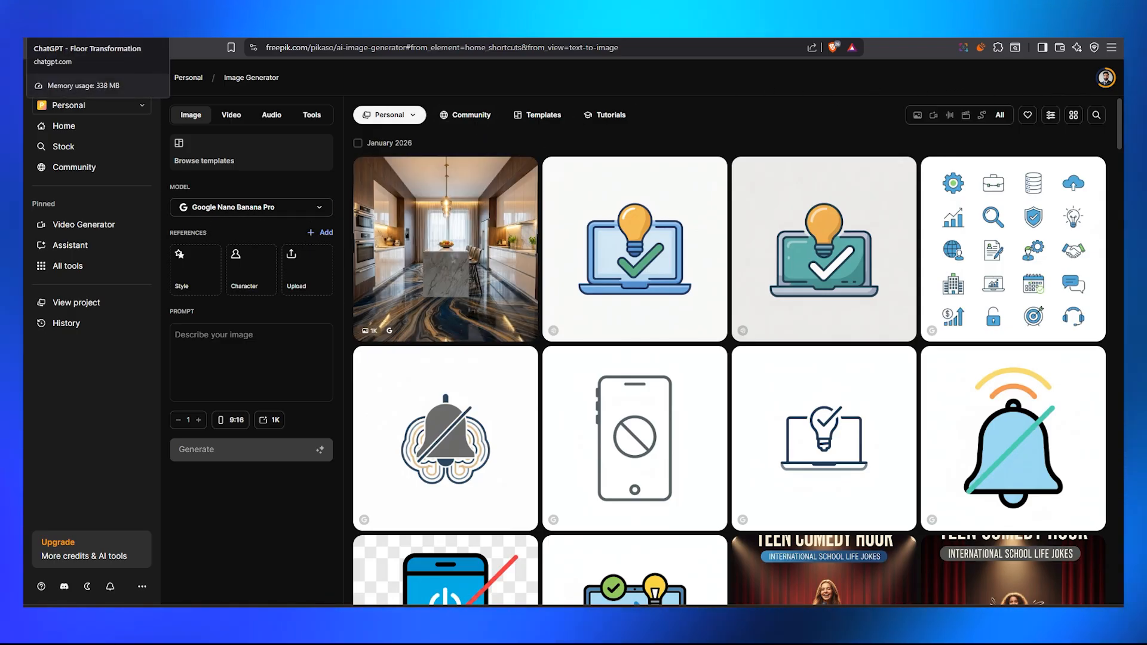
Copy the Image 1 "Empty / Under Construction" prompt from ChatGPT into the Freepik image generator's prompt
click(74, 31)
triple_click(422, 345)
key(ctrl+c)
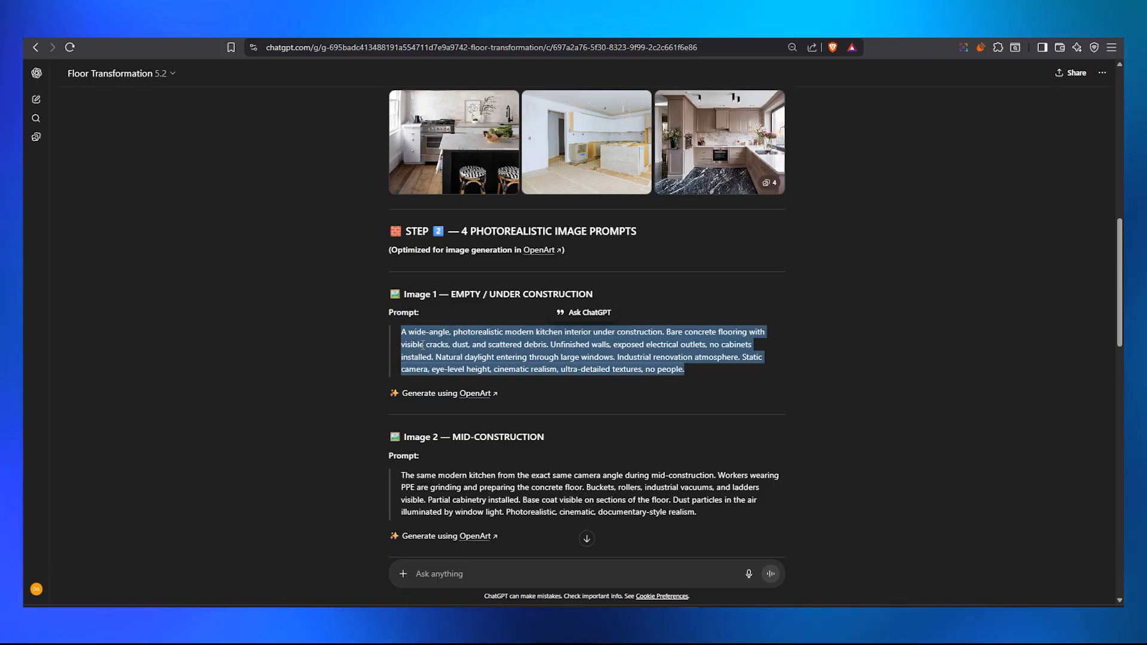
click(197, 31)
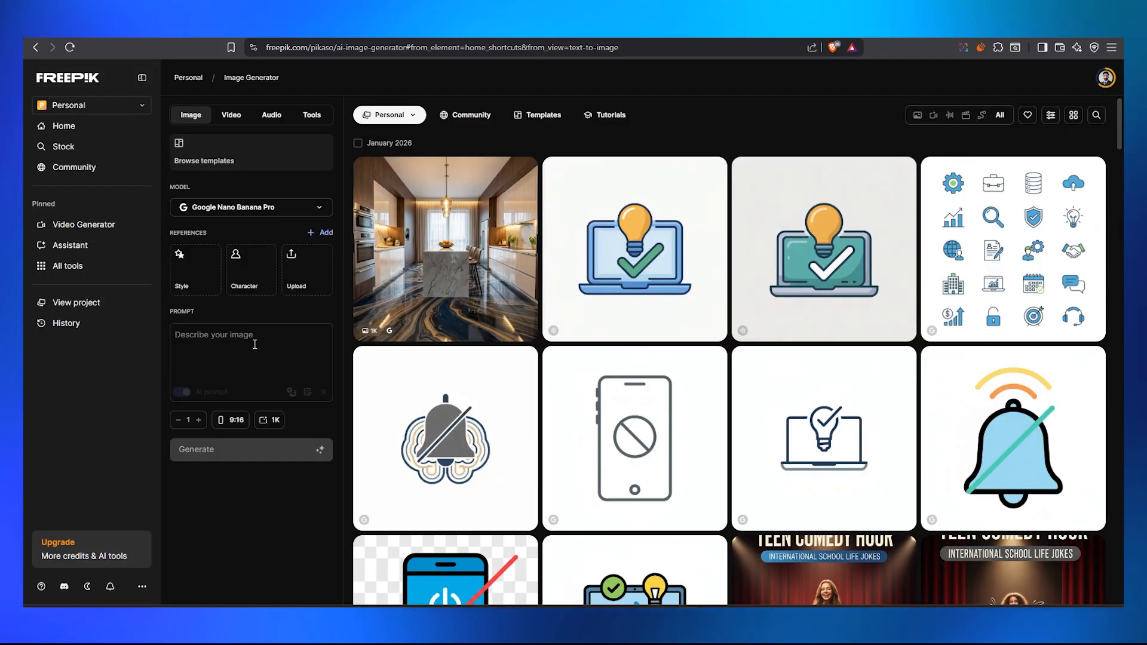
click(253, 341)
key(ctrl+v)
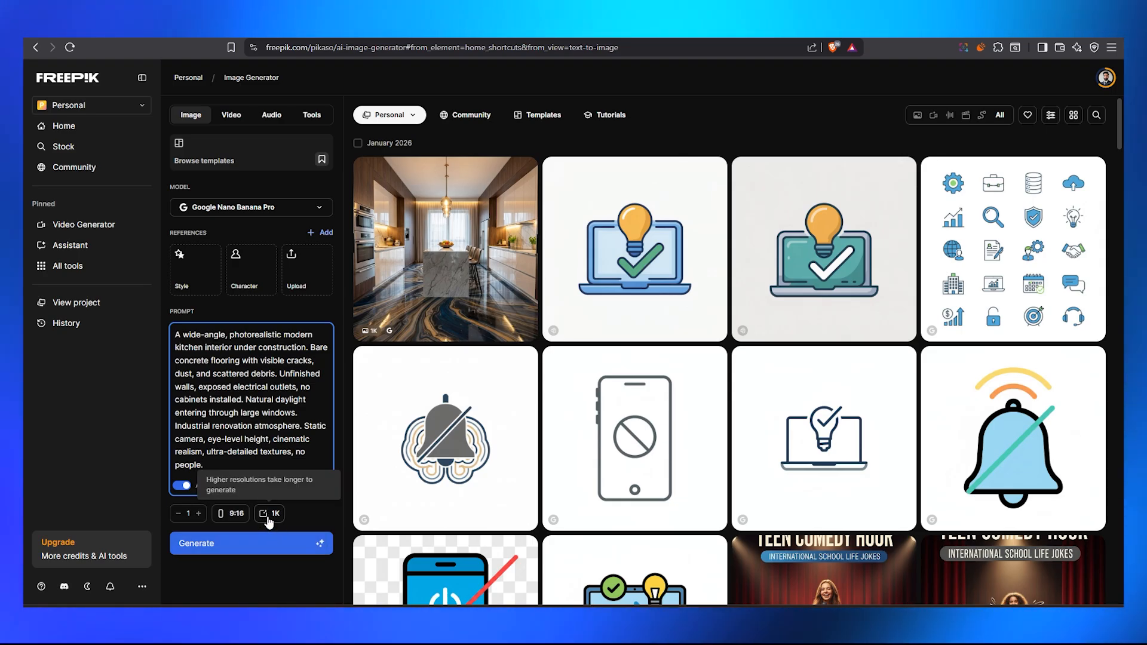
Check the aspect ratio options, keep 9:16, and generate one 1K image of the under-construction kitchen
click(231, 513)
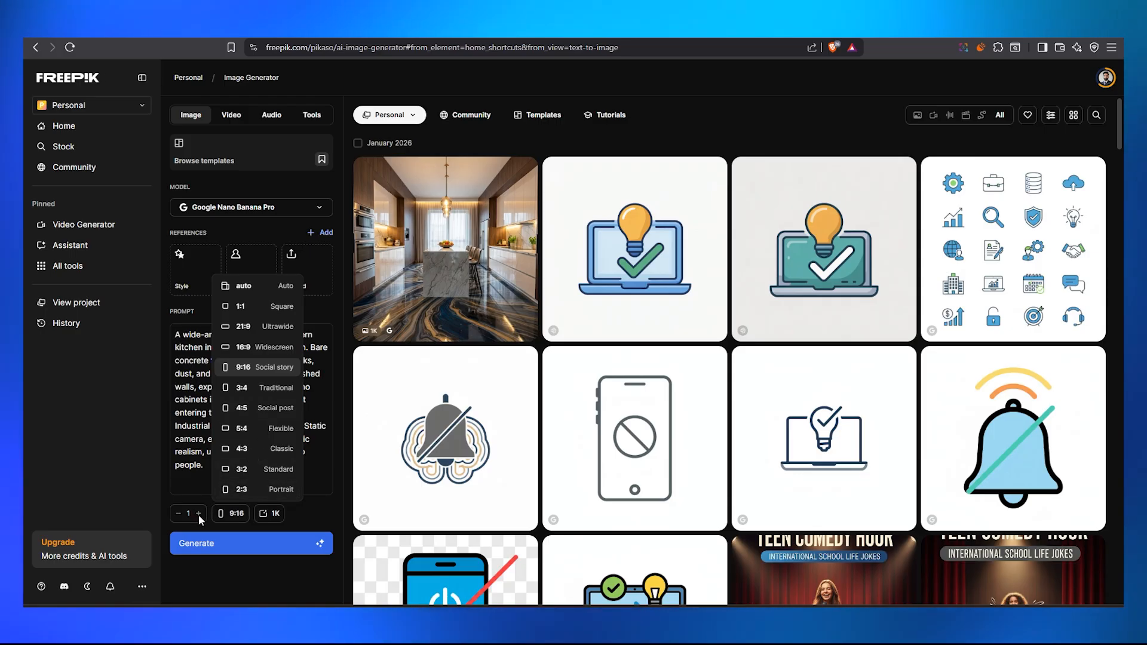
click(315, 523)
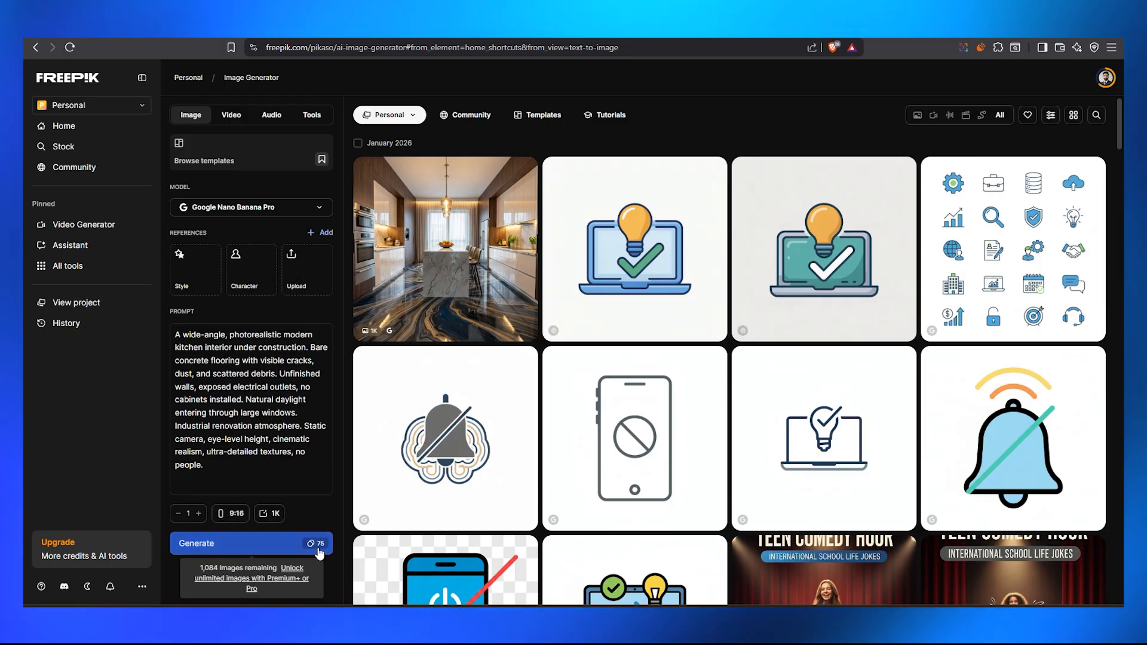
click(320, 550)
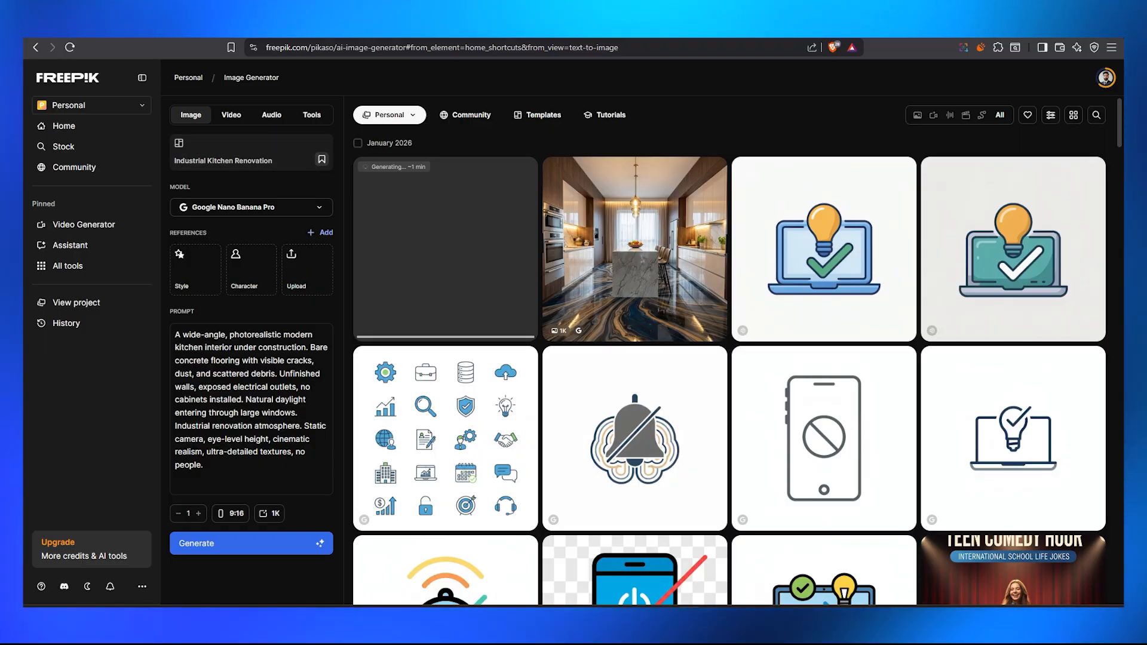
Open Google's Whisk site in a new browser tab and enter the tool
key(ctrl+t)
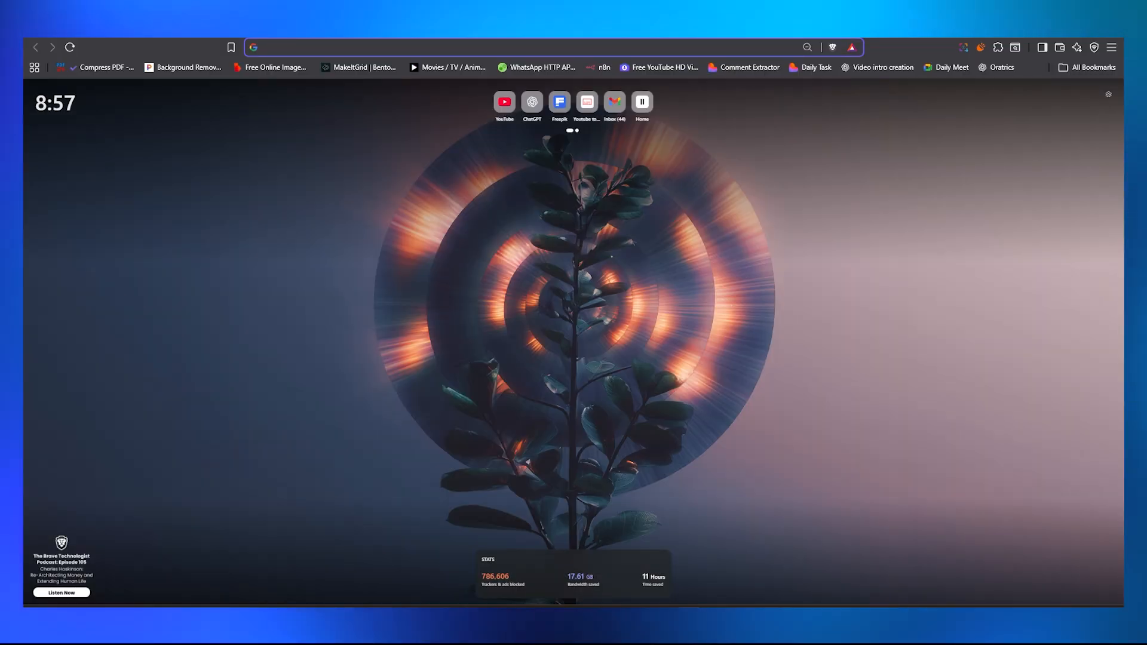
text(google)
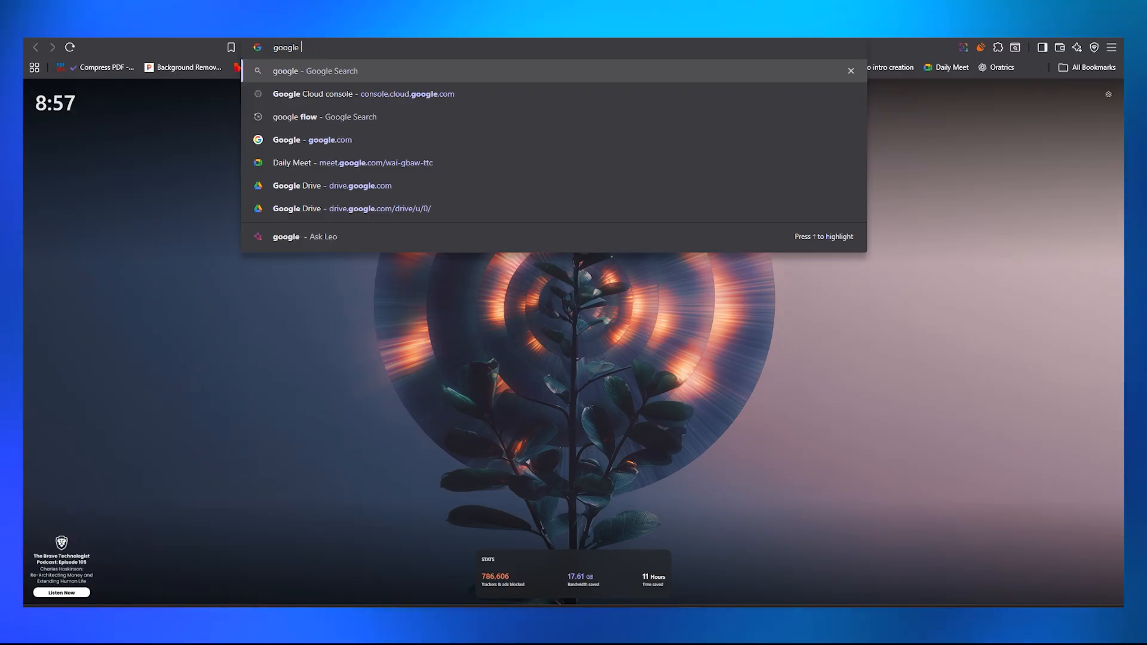
text( whis)
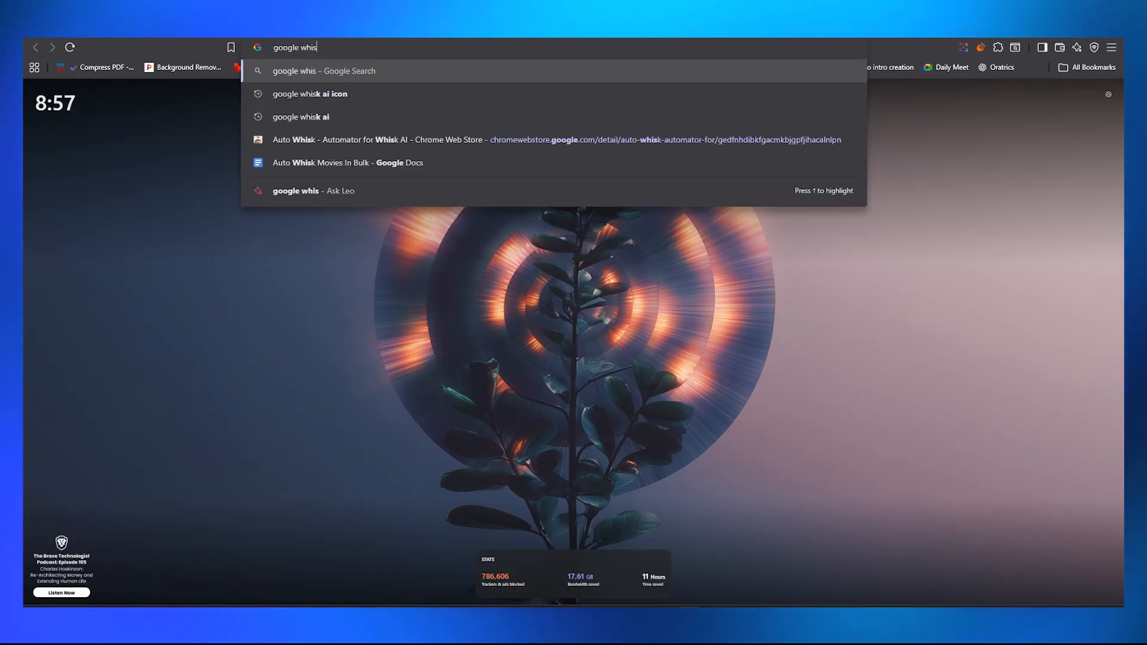
text(whisk)
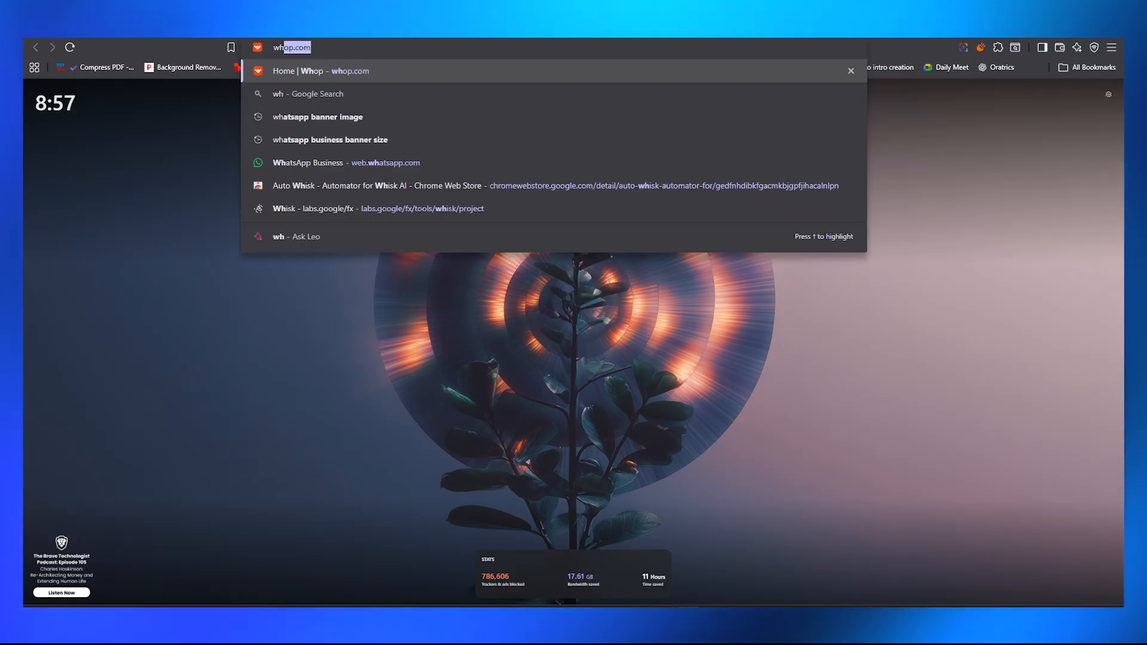
key(Up)
key(Up)
key(Return)
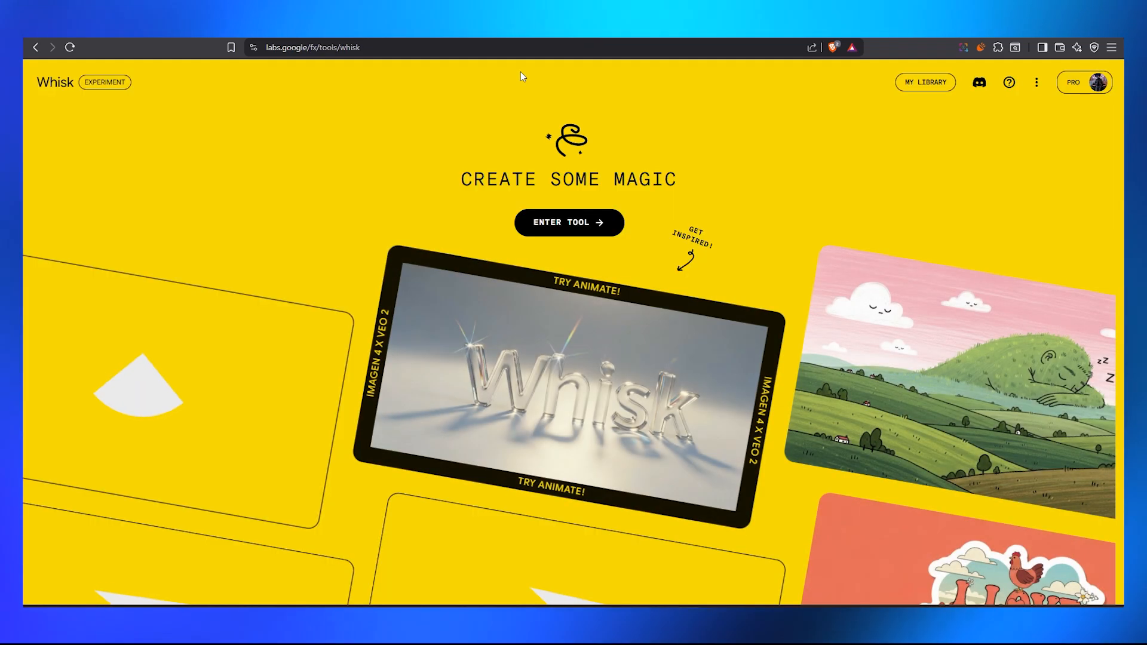
click(575, 230)
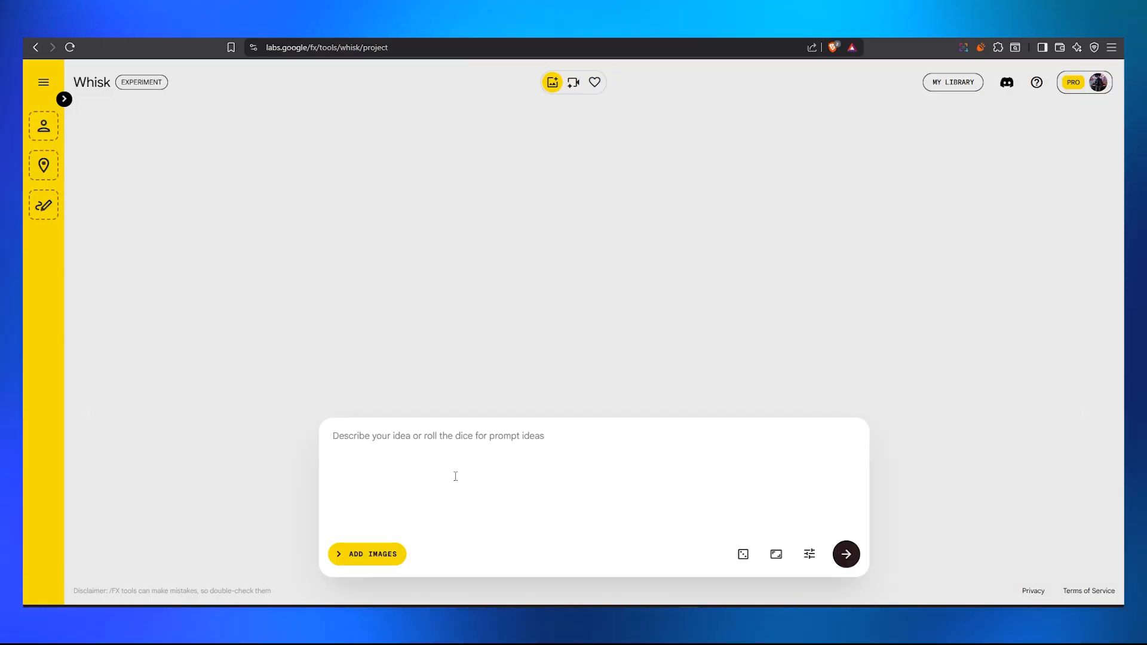
Enter the under-construction kitchen prompt in Whisk and generate it with the 9:16 portrait aspect ratio
text(A wide-angle, photorealistic modern kitchen interior under construction. Bare concrete flooring with visible cracks, dust, and scattered debris. Unfinished walls, exposed electrical outlets, no cabinets installed. Natural daylight entering through large windows. Industrial renovation atmosphere. Static camera, eye-level height, cinematic realism, ultra-detailed textures, no people.)
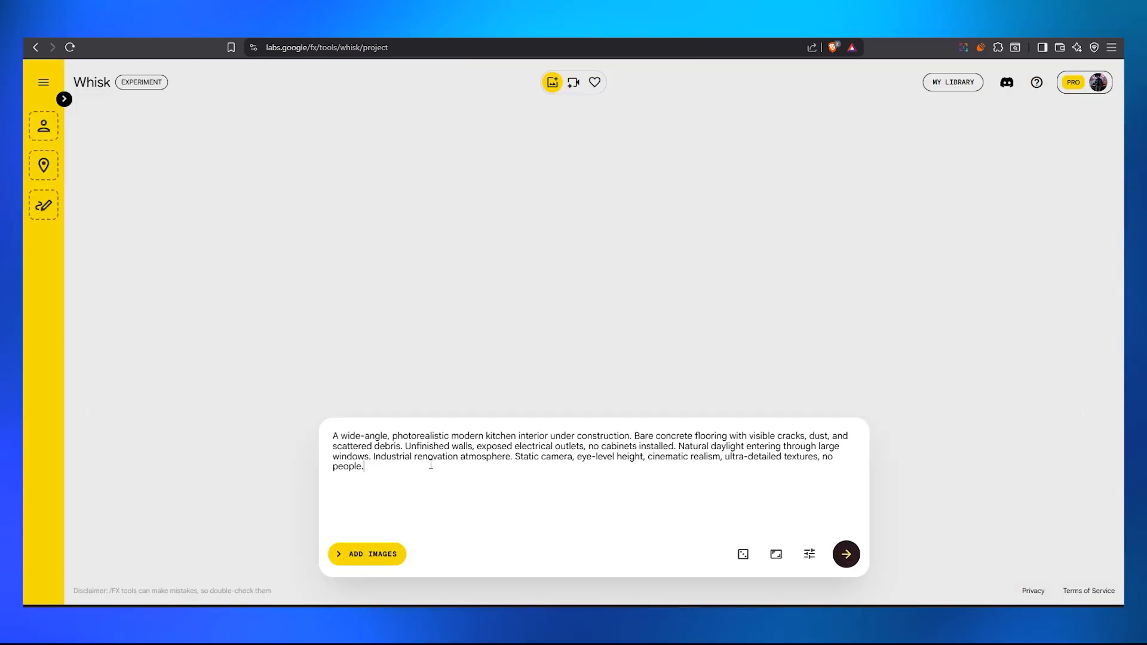
click(775, 555)
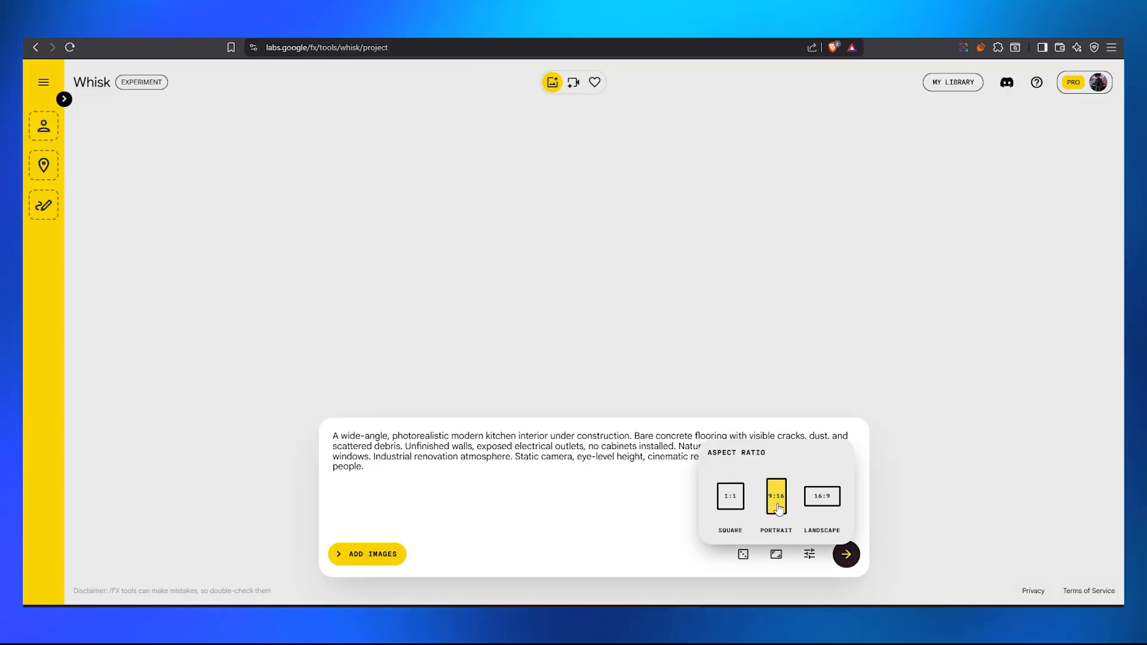
click(847, 560)
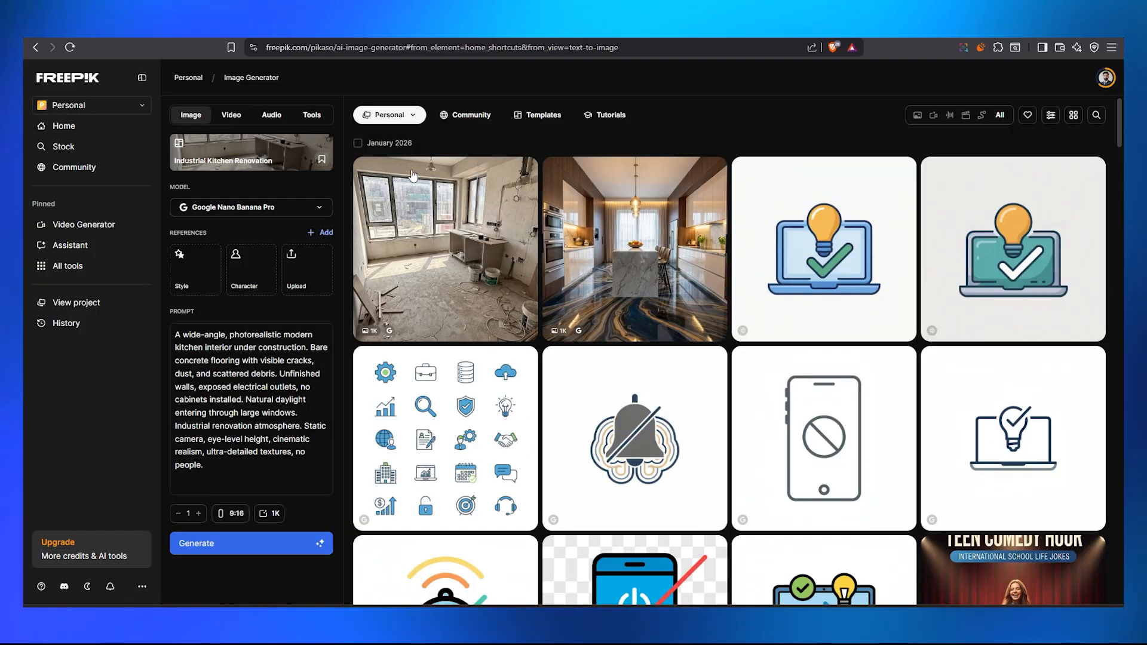
Examine the generated under-construction kitchen image at full size in Freepik and close the preview
click(445, 261)
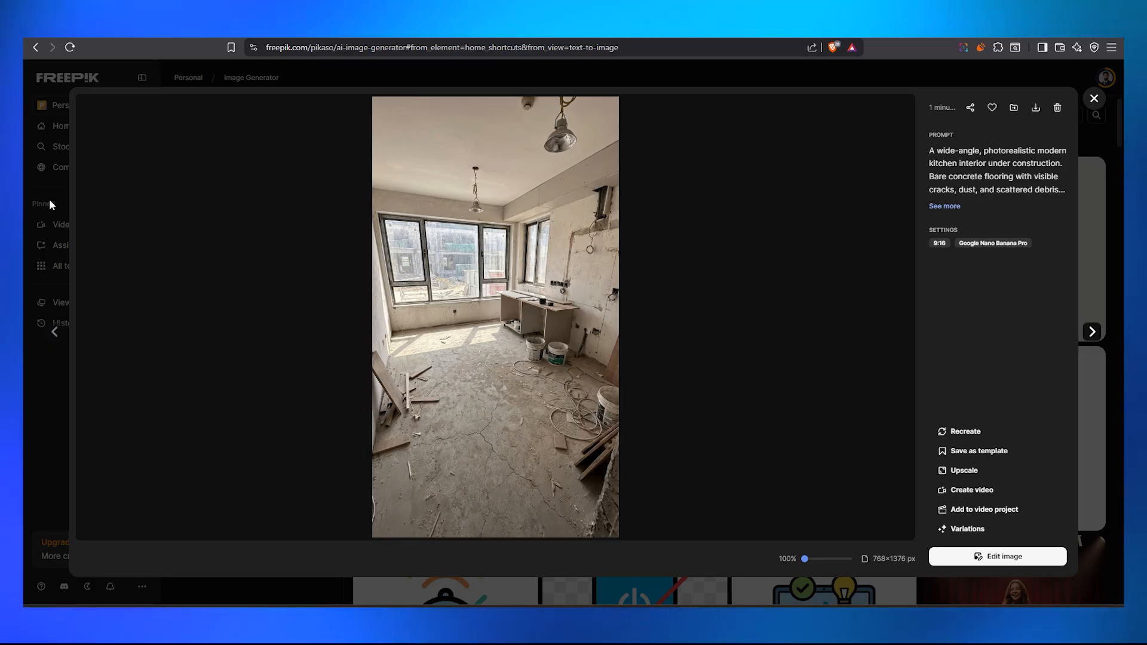
click(52, 205)
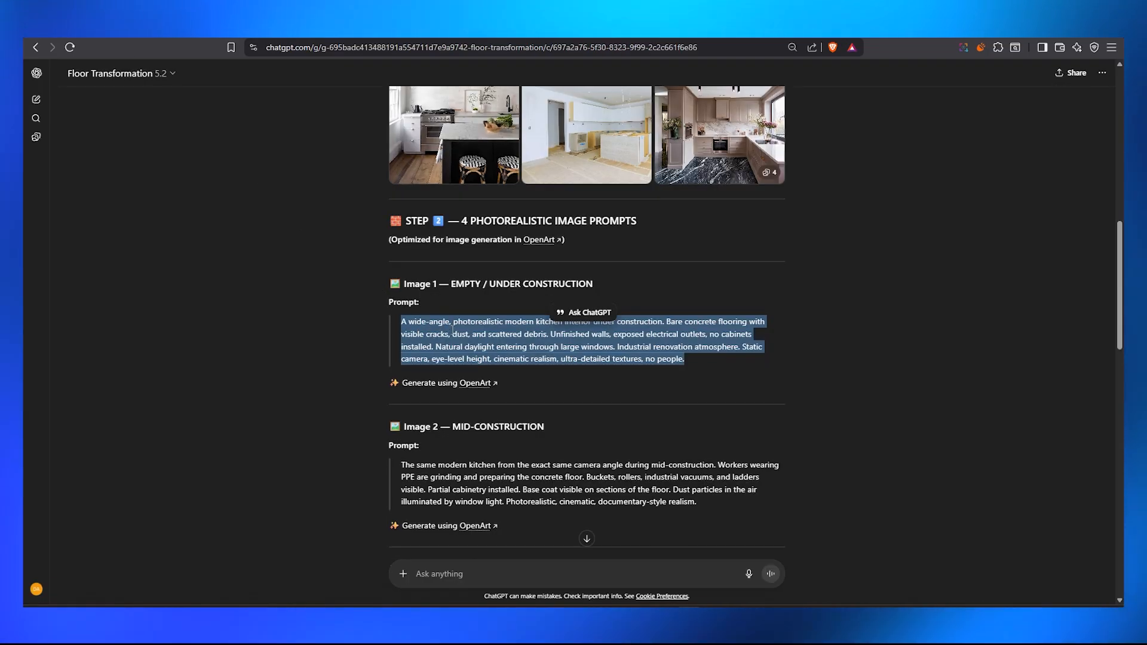
Replace the Freepik prompt with the Image 2 "Mid-Construction" prompt copied from ChatGPT
scroll(428, 326, down, 3)
triple_click(428, 326)
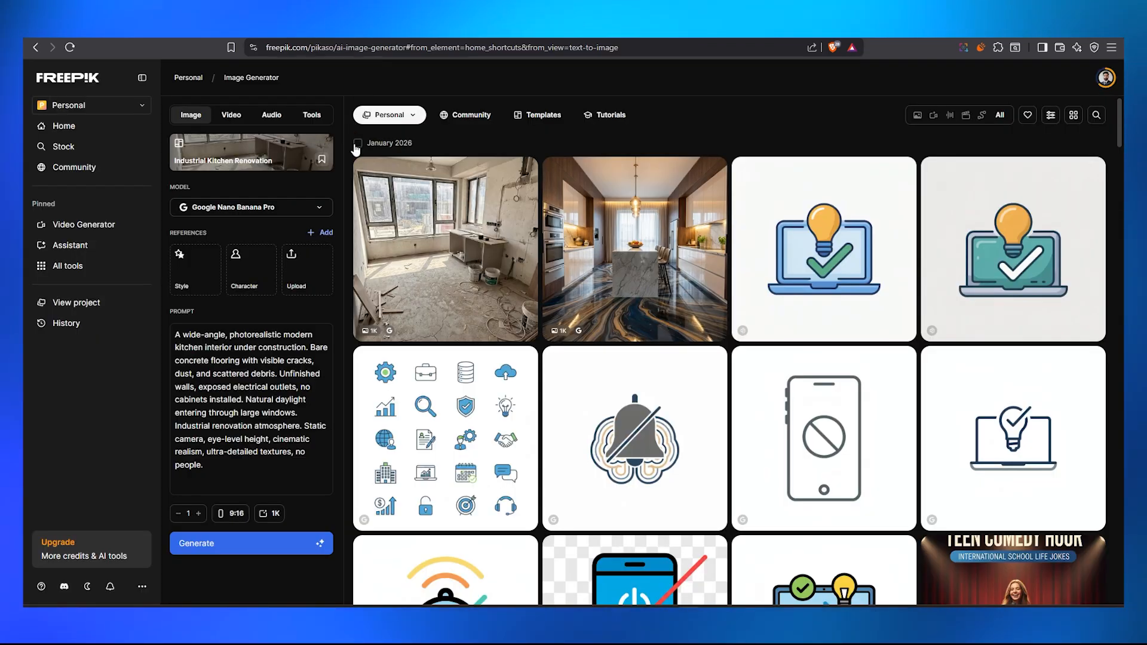
double_click(223, 378)
key(ctrl+a)
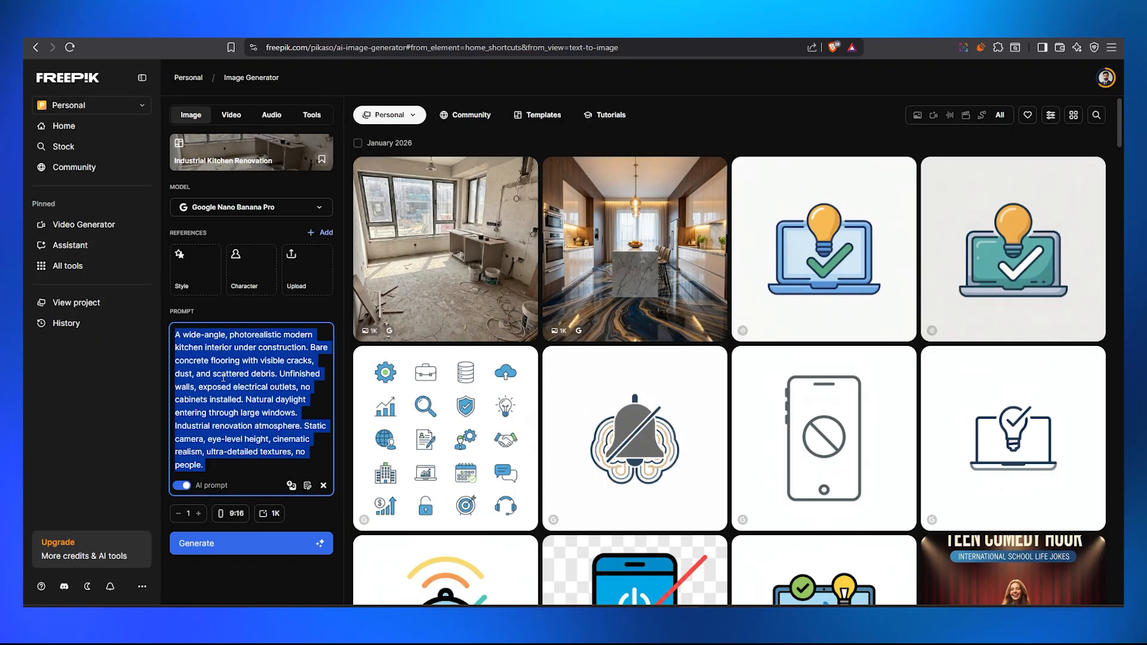
key(BackSpace)
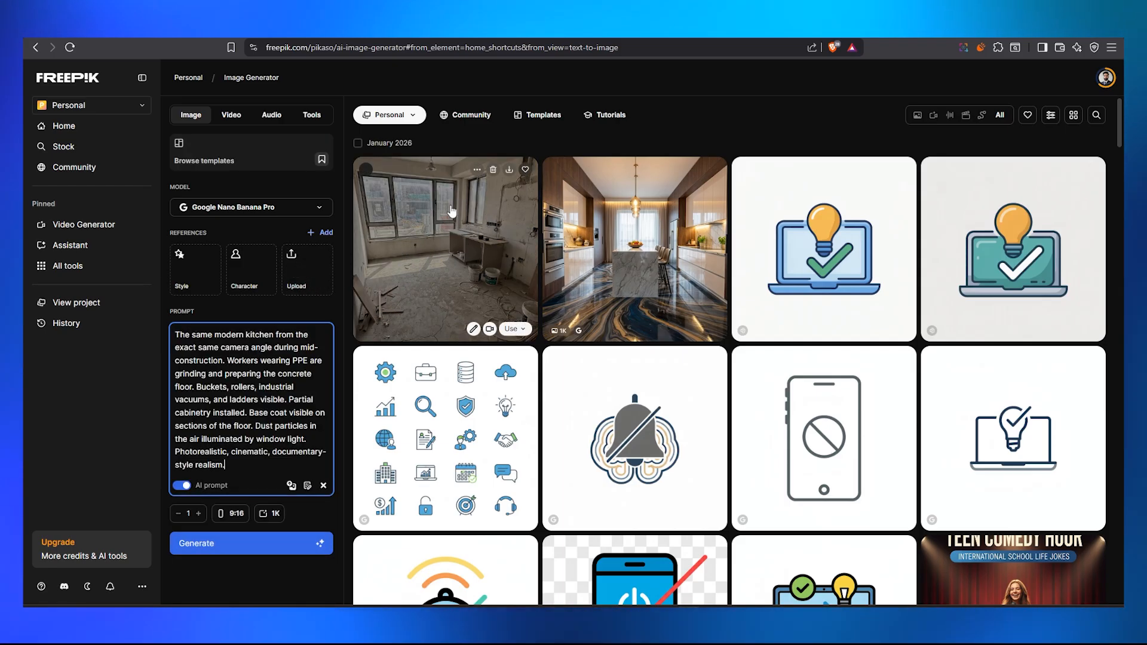
Add the under-construction kitchen image as a reference and generate the mid-construction image
click(461, 246)
drag(462, 246, 309, 270)
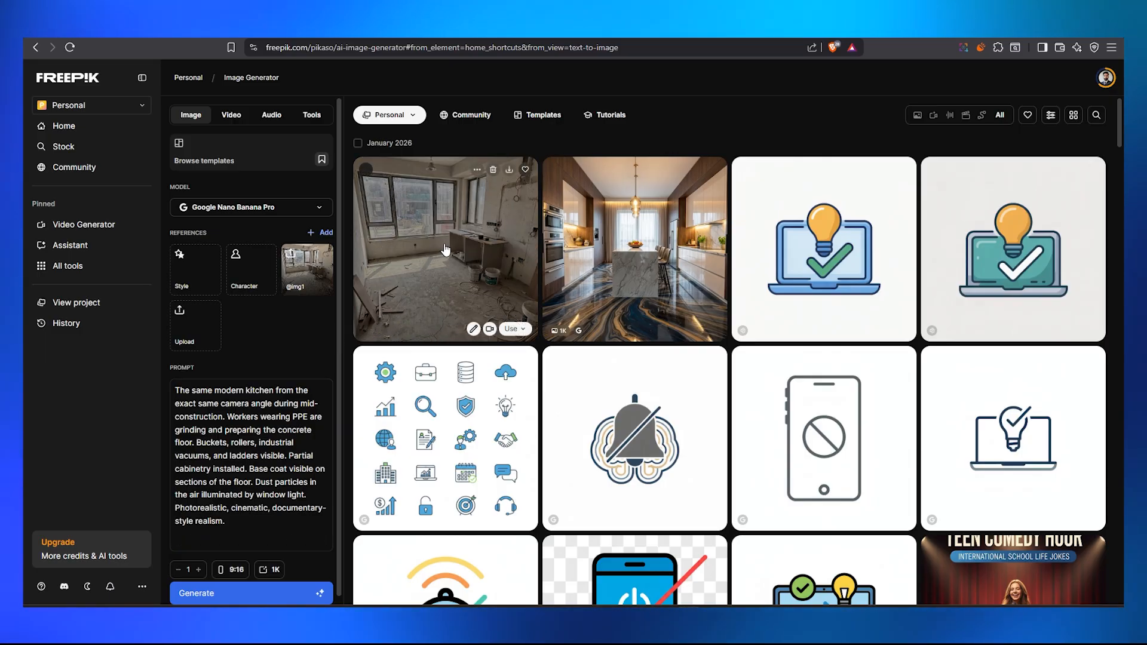
click(259, 443)
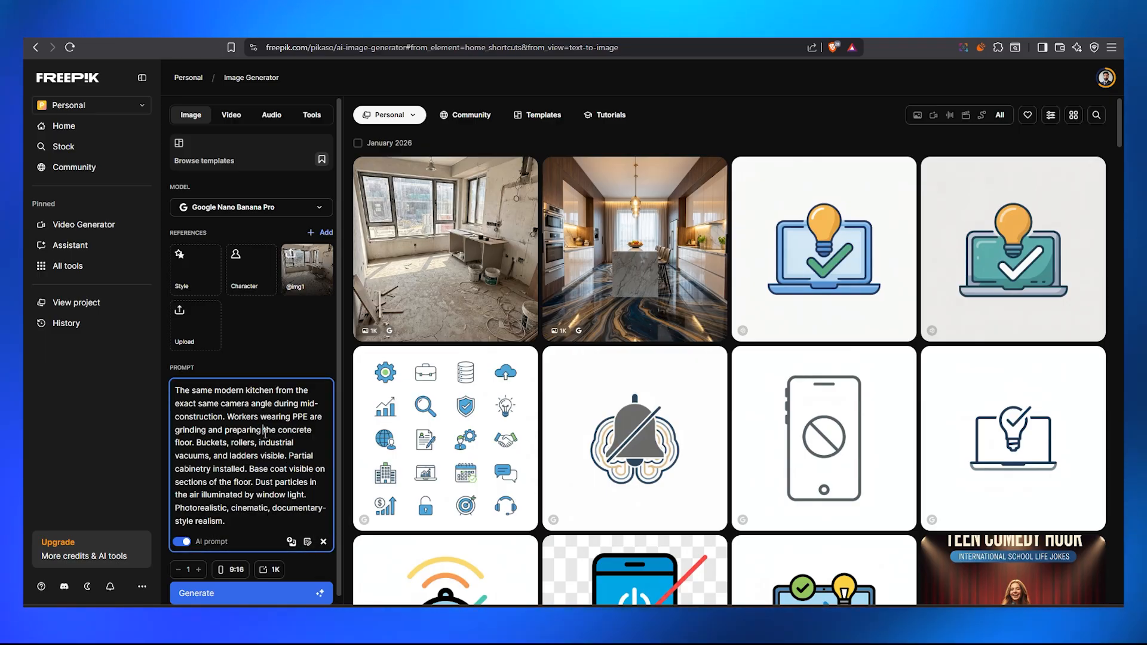
click(320, 594)
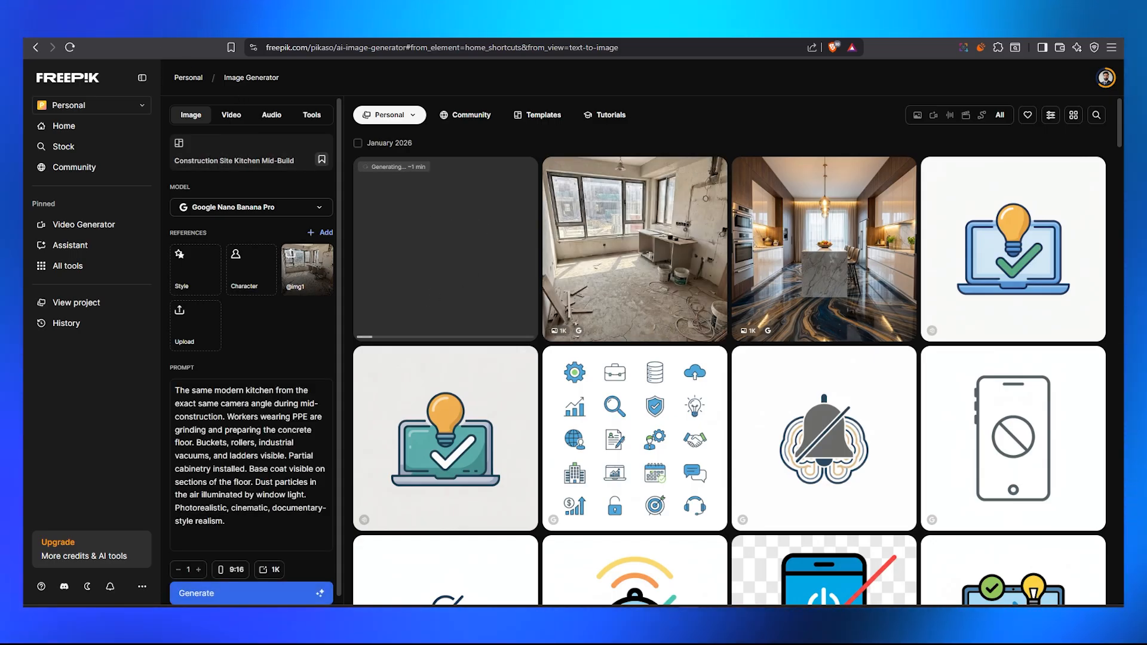
Copy the Image 3 "Completed Epoxy Floor (Empty)" prompt from ChatGPT and return to the Freepik image generator
click(84, 29)
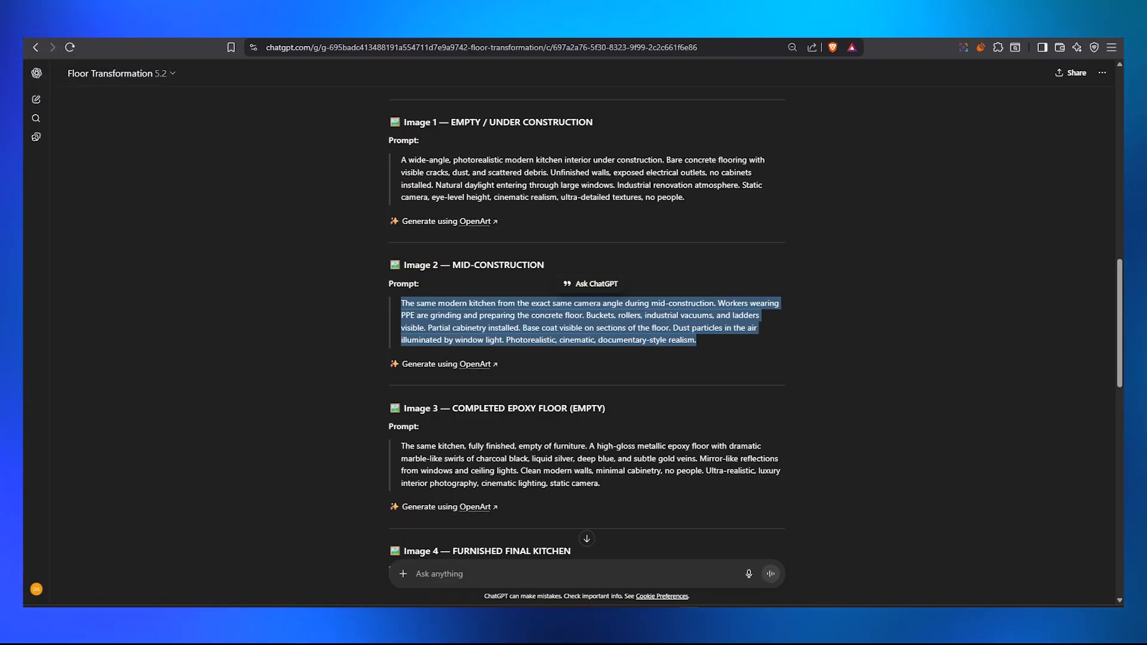
triple_click(431, 461)
key(ctrl+c)
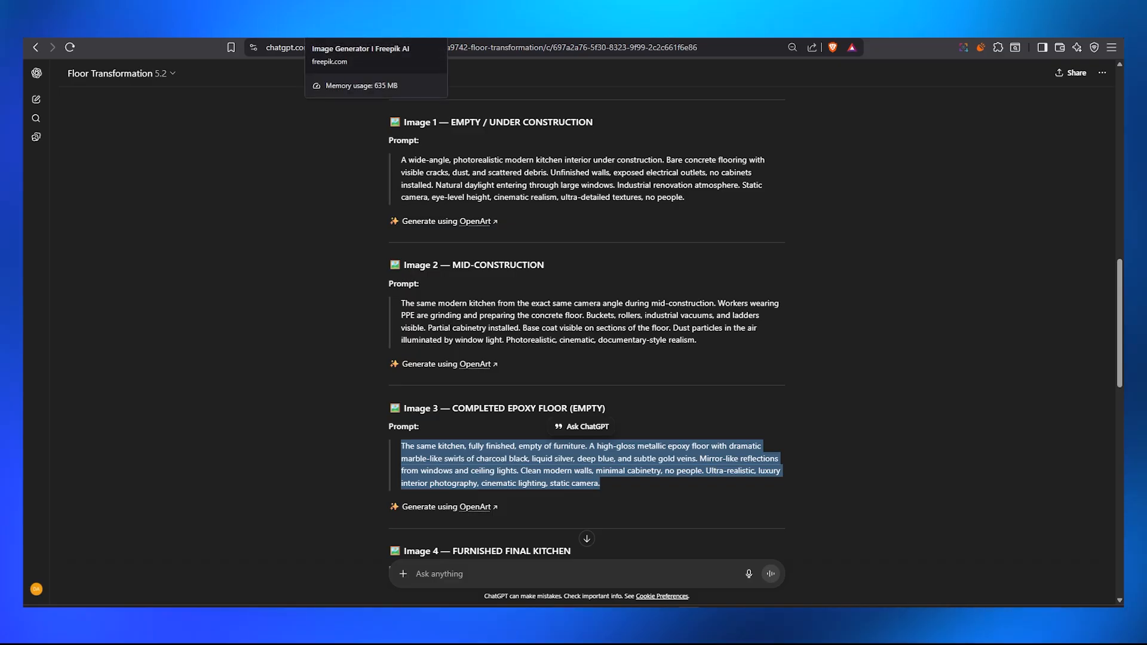
click(346, 29)
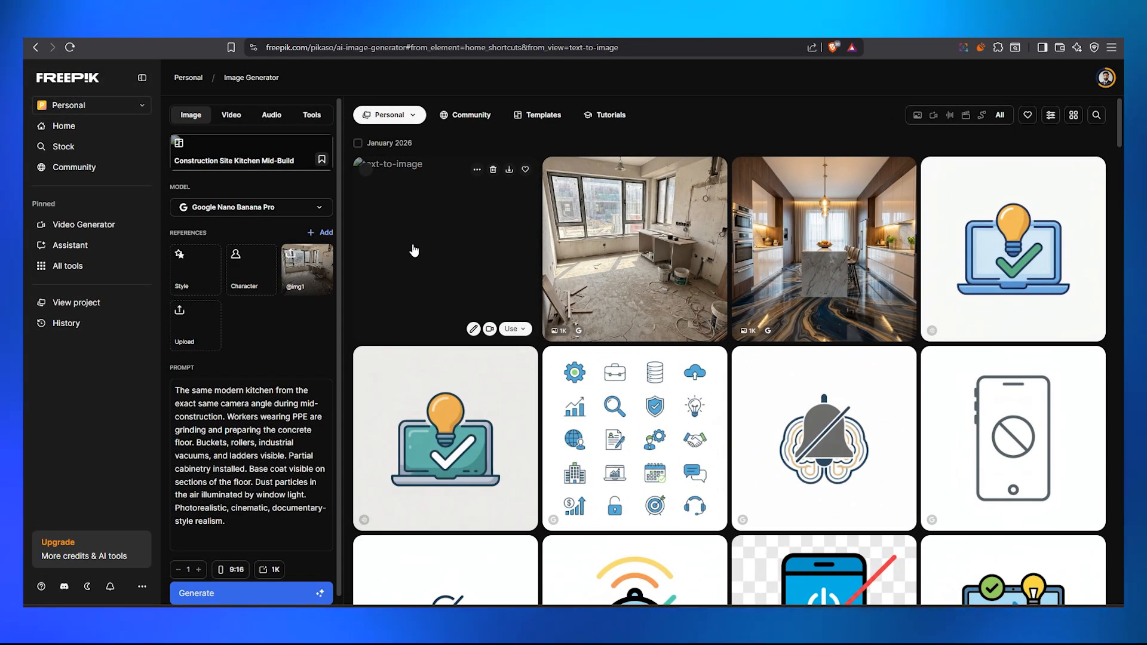
Compare the full-size mid-construction kitchen image with the earlier under-construction image for matching layout and camera angle
click(441, 246)
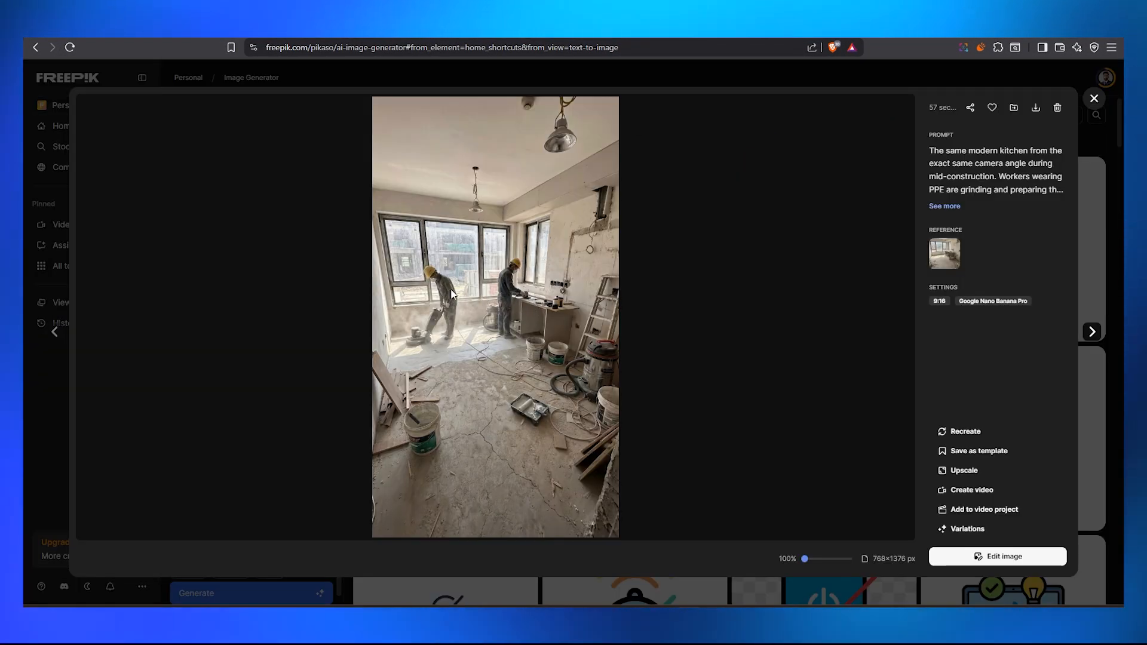
key(Right)
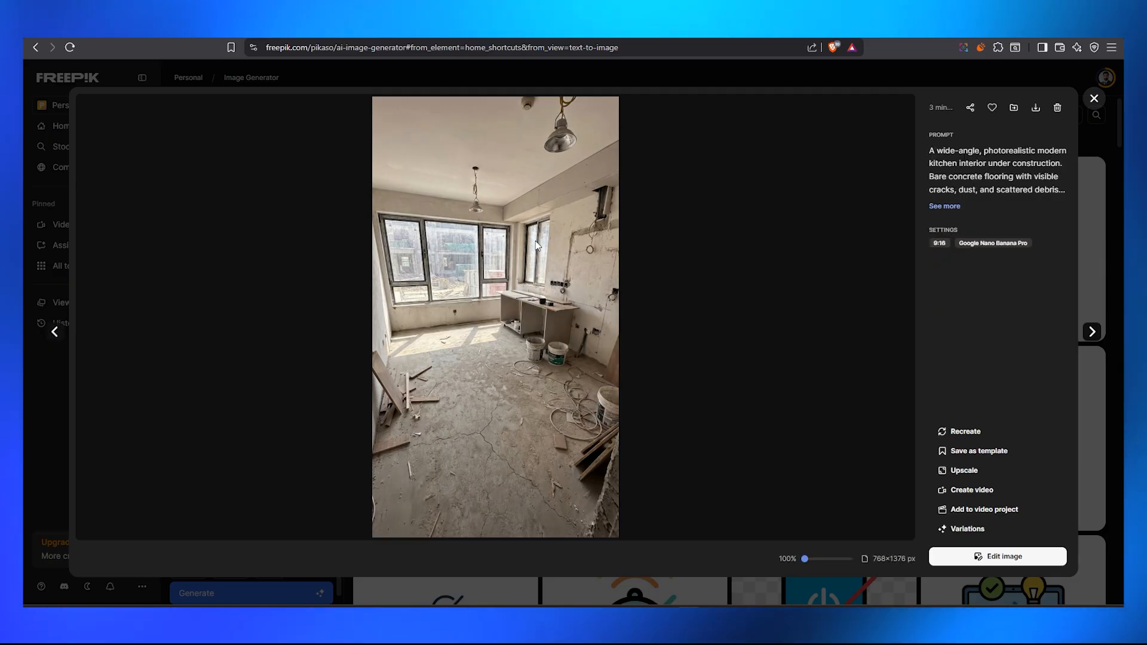
key(Left)
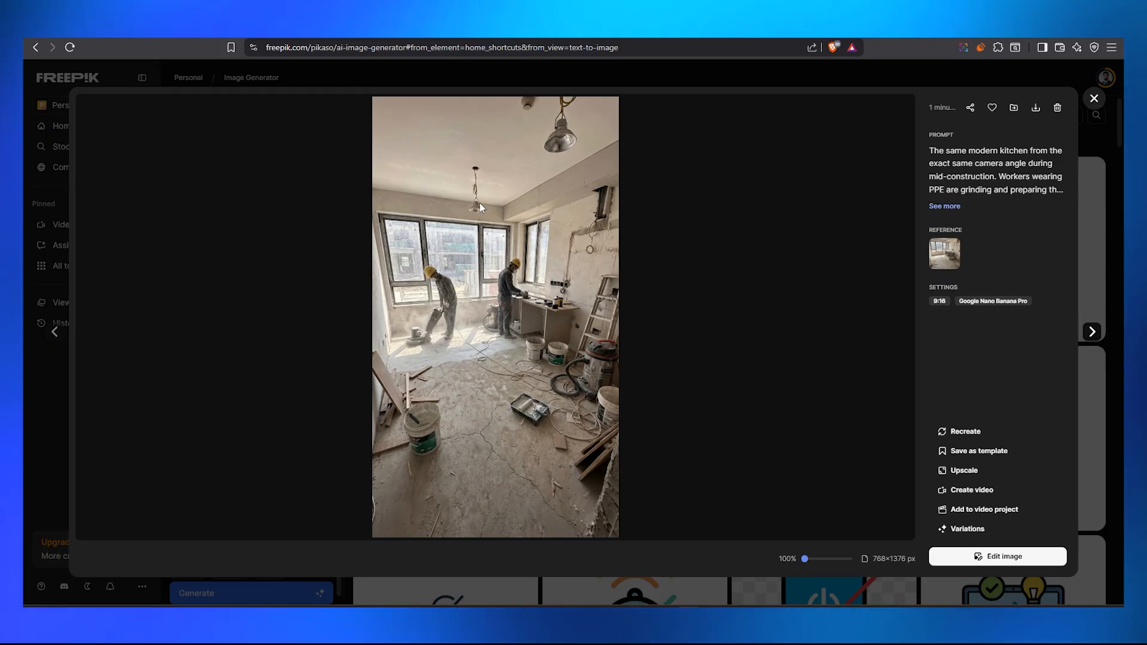
Close the image preview and replace the Freepik prompt with the copied Image 3 "Completed Epoxy Floor (Empty)" prompt
click(60, 265)
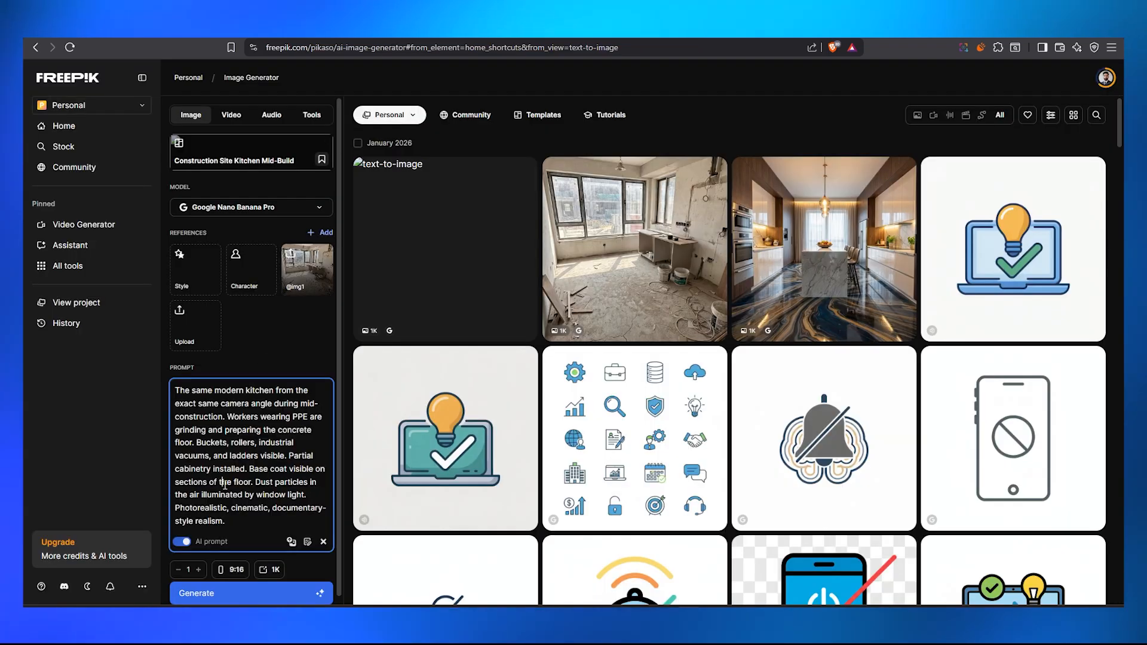
key(ctrl+a)
key(BackSpace)
key(ctrl+v)
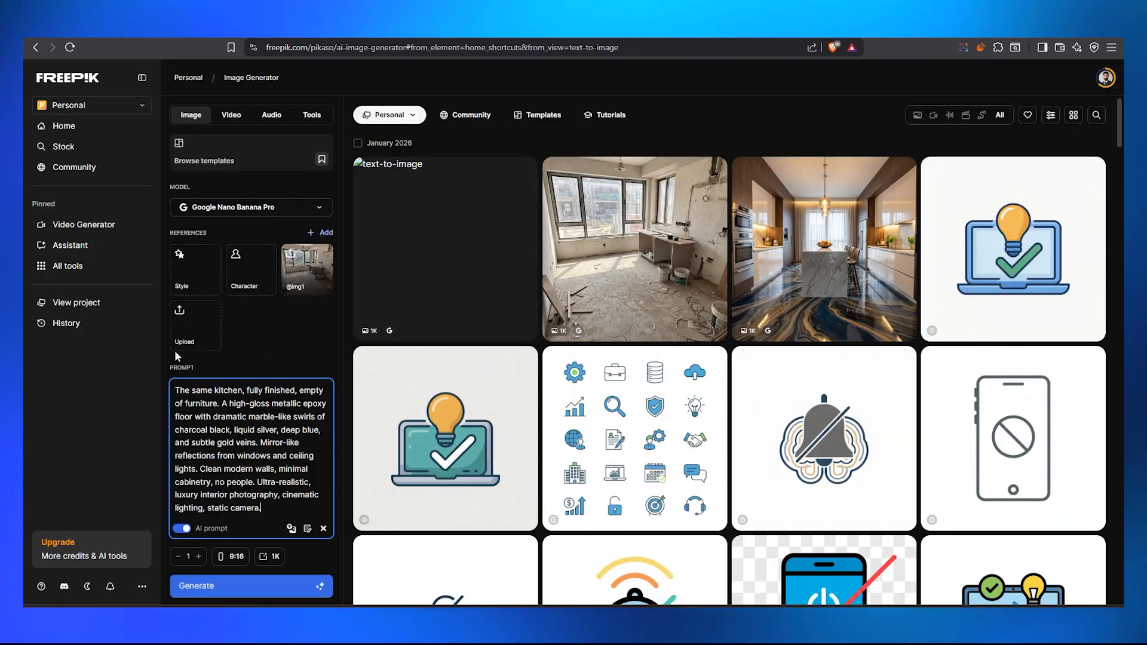
Swap the reference for the mid-construction kitchen image, generate the completed epoxy floor image and view it at full size
click(323, 253)
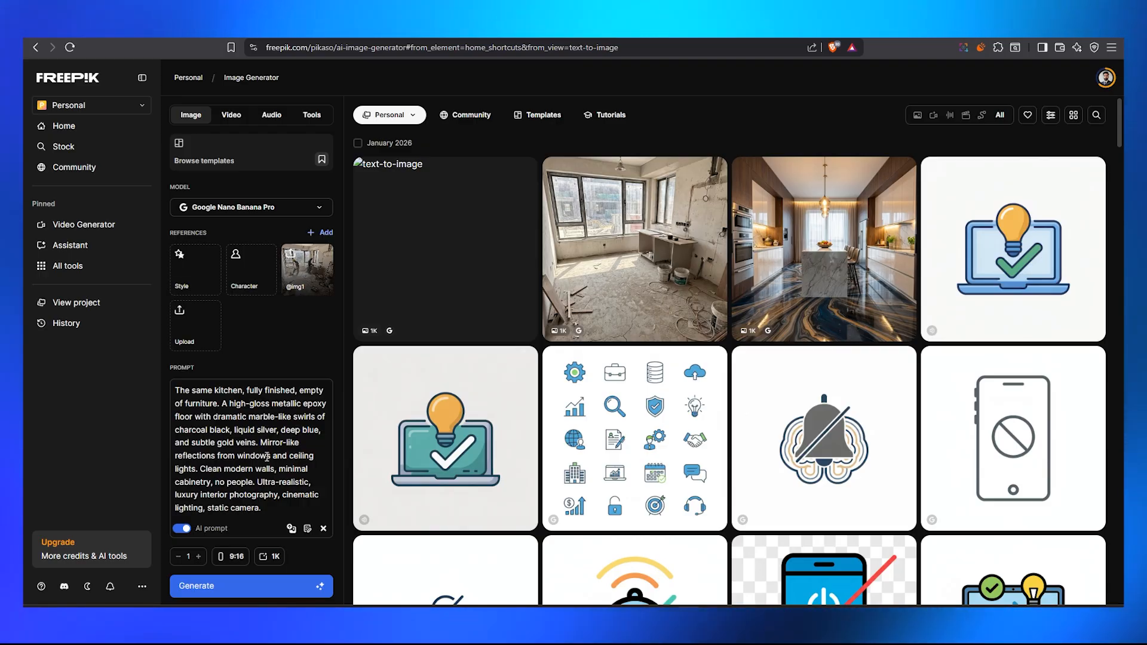
click(322, 588)
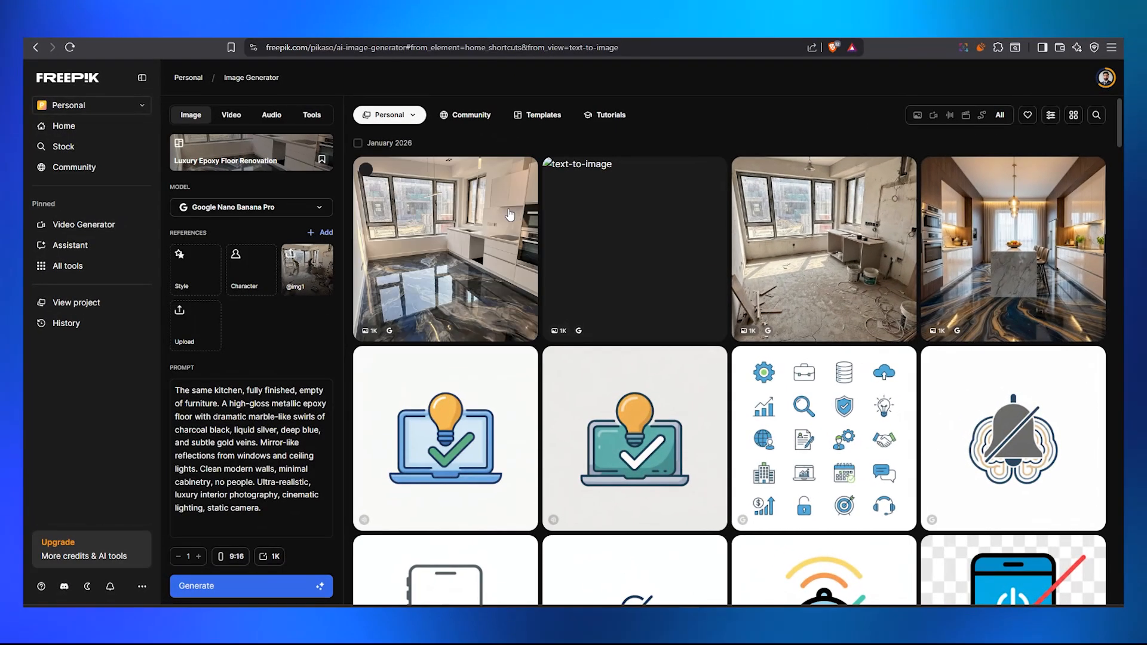
click(455, 257)
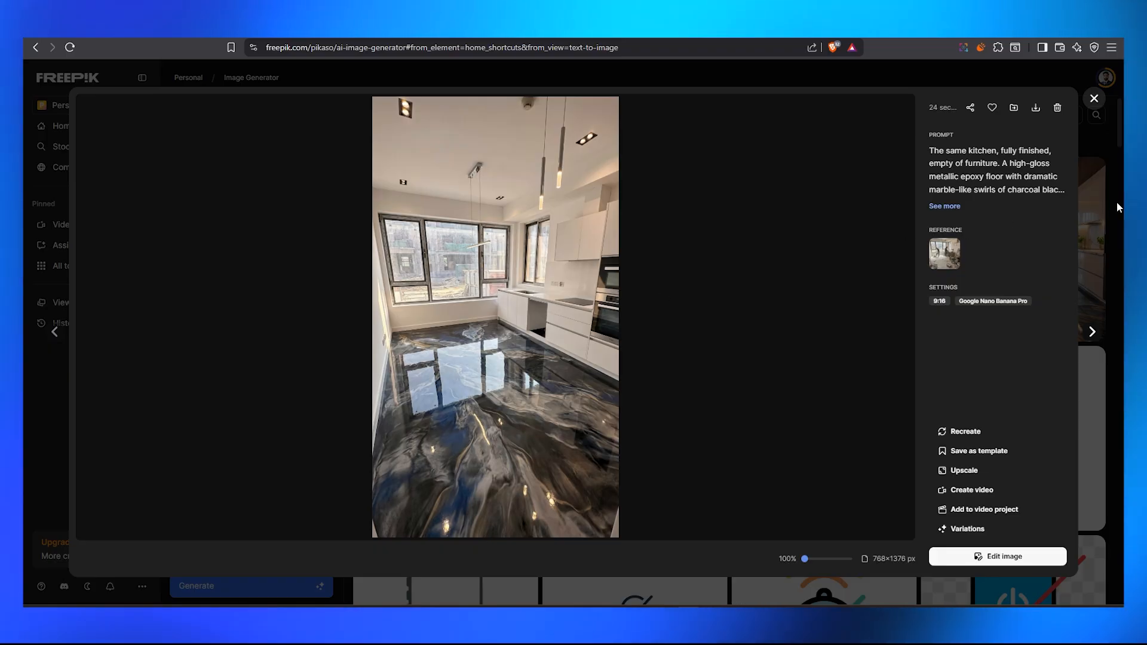
click(1095, 206)
Copy the Image 4 "Furnished Final Kitchen" prompt from ChatGPT and return to the Freepik image generator
key(alt+Tab)
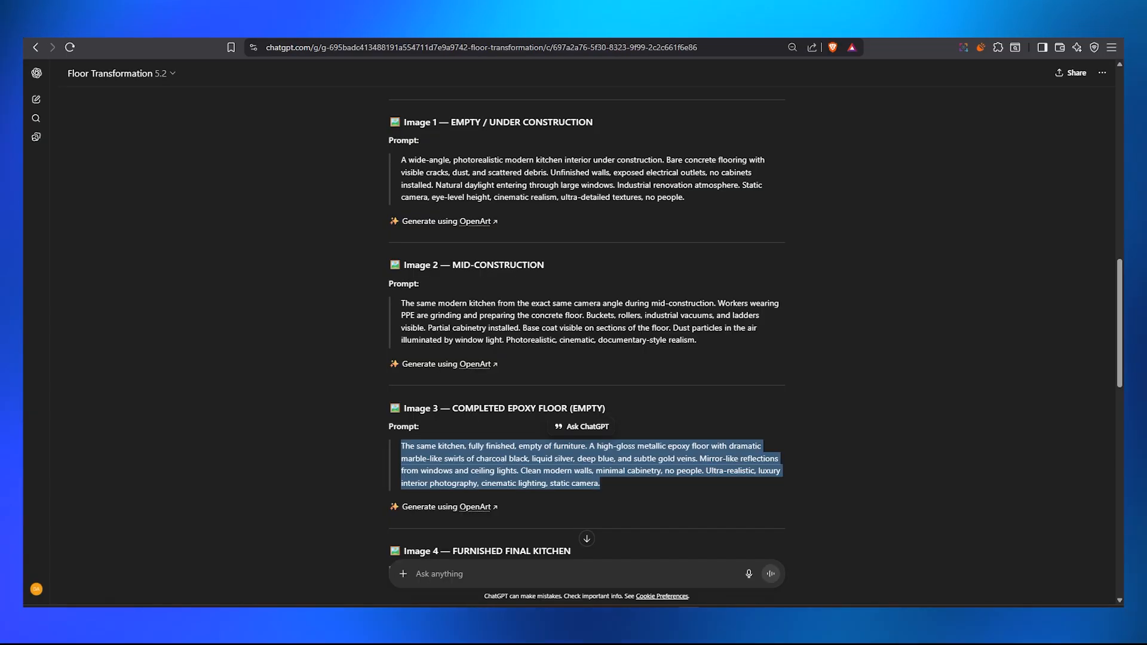
scroll(499, 248, down, 3)
triple_click(452, 312)
key(ctrl+c)
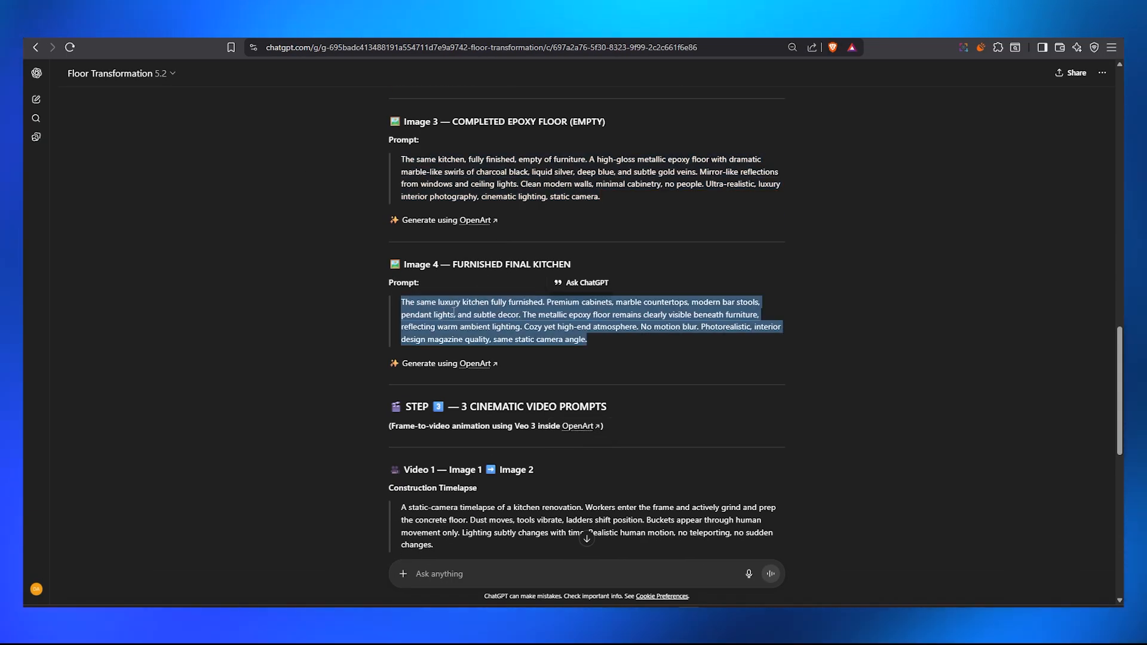
key(alt+Tab)
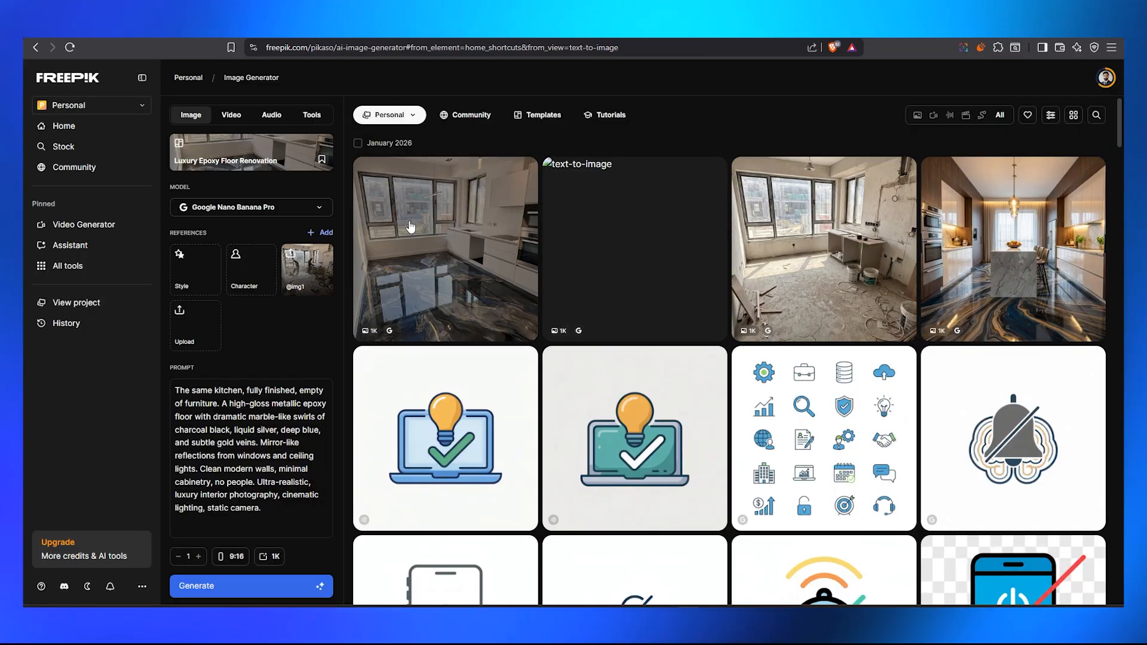
Replace the Freepik prompt with the copied Image 4 "Furnished Final Kitchen" prompt
click(243, 429)
key(ctrl+a)
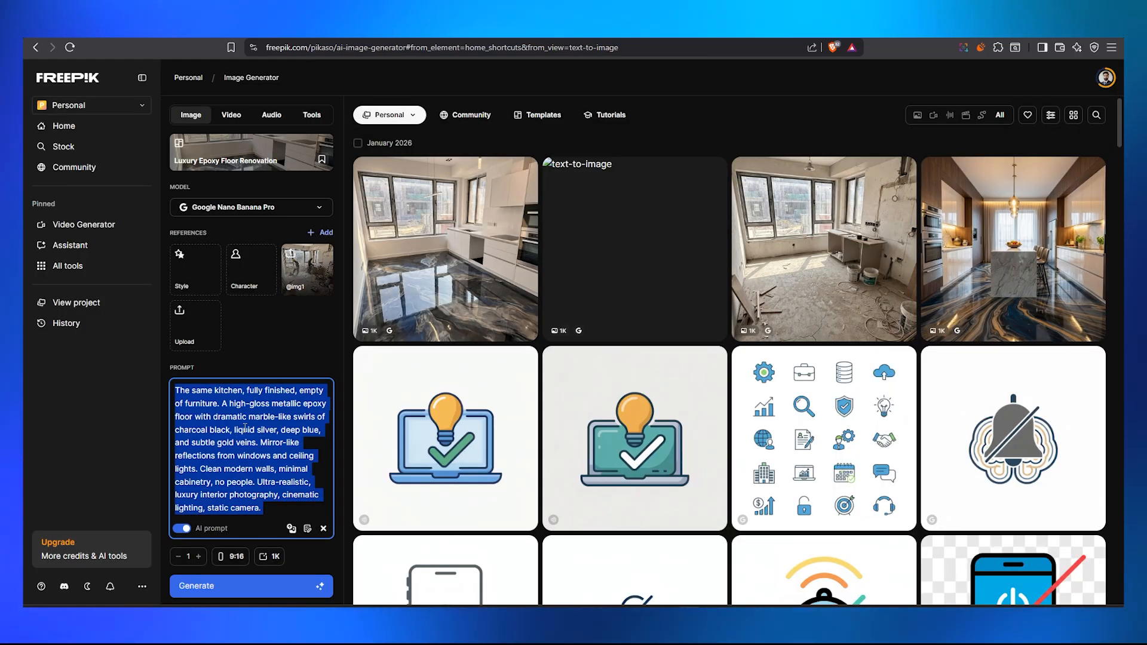
key(BackSpace)
key(ctrl+v)
Swap the reference for the empty epoxy-floor kitchen image and generate the furnished kitchen image
mouse_move(446, 233)
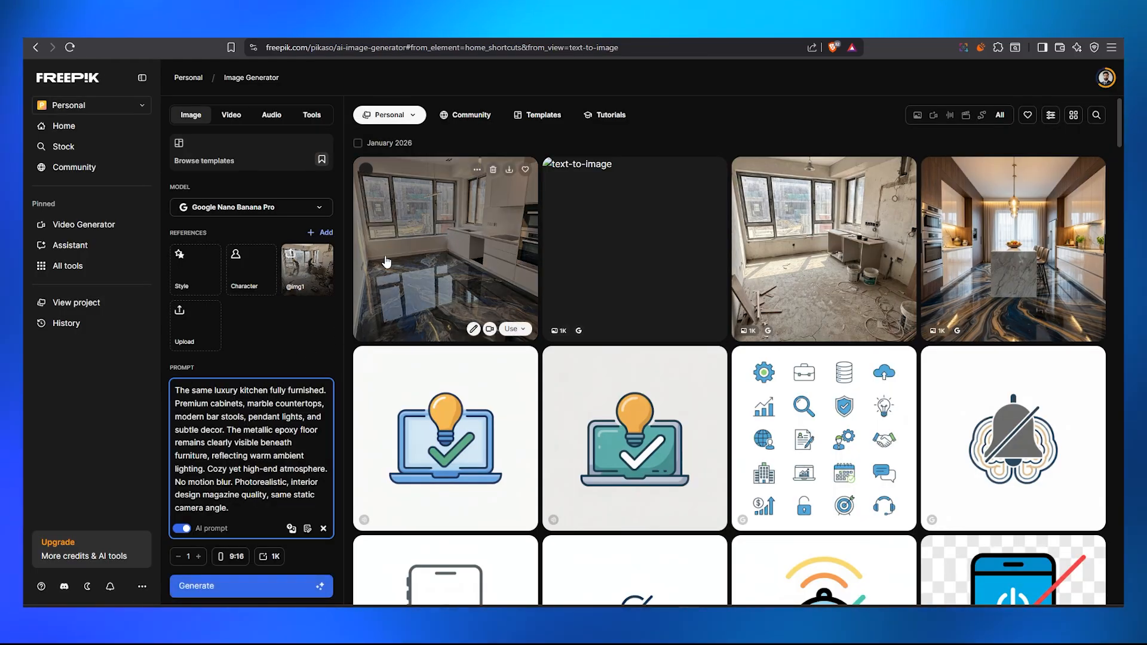
click(323, 256)
drag(460, 267, 307, 269)
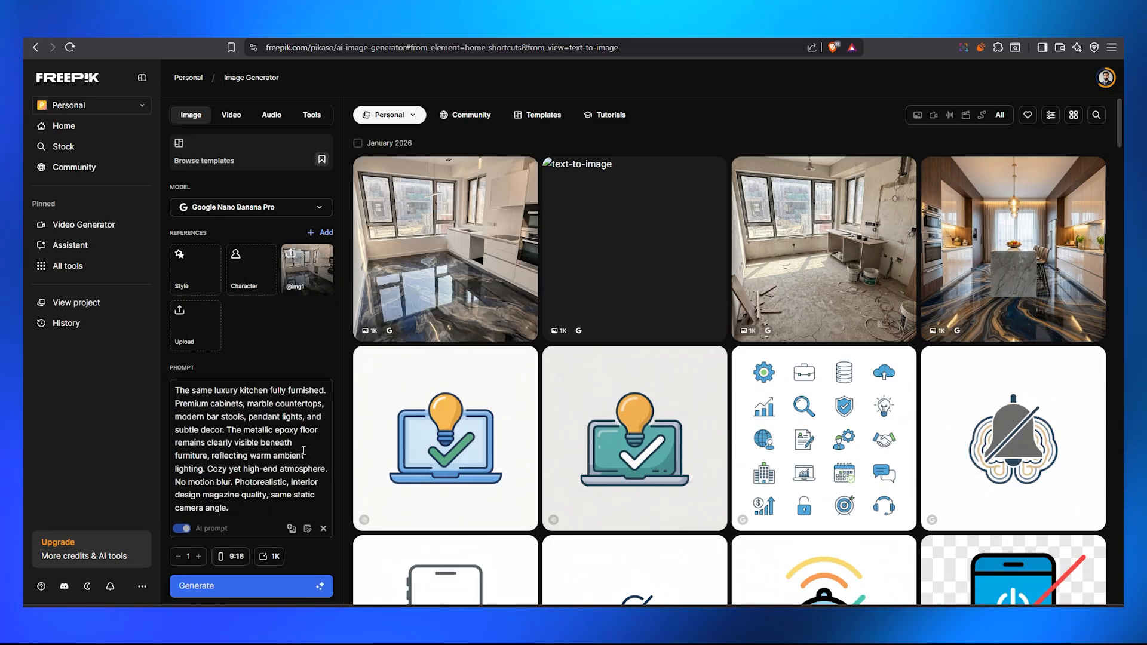
click(318, 592)
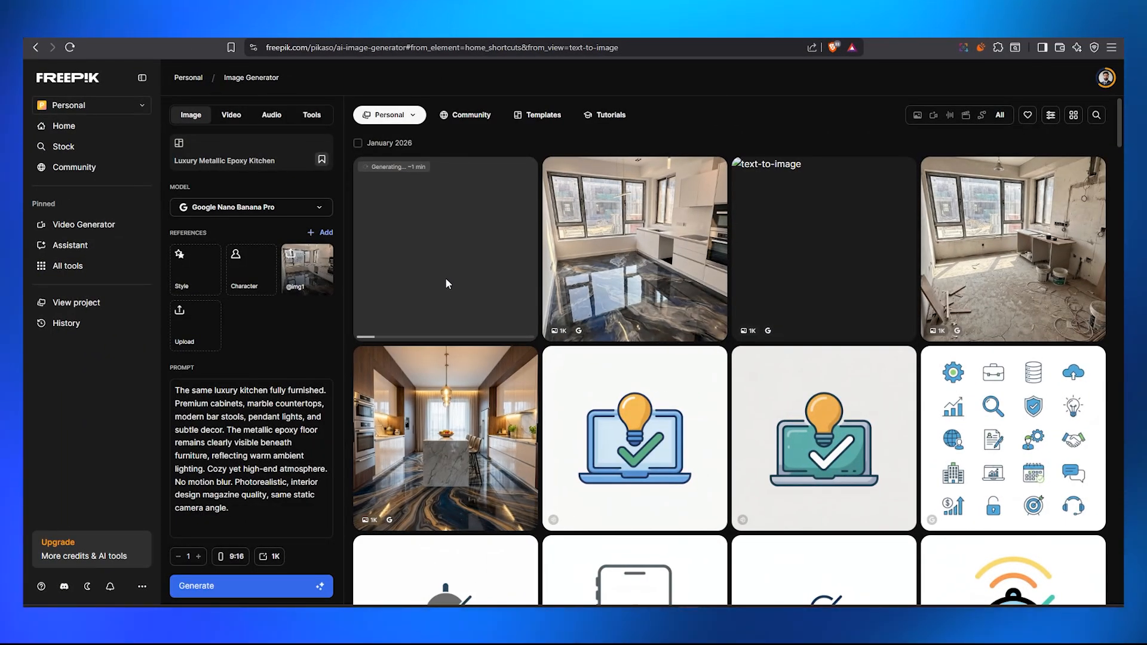
View the older furnished kitchen image with the central marble island at full size
mouse_move(441, 414)
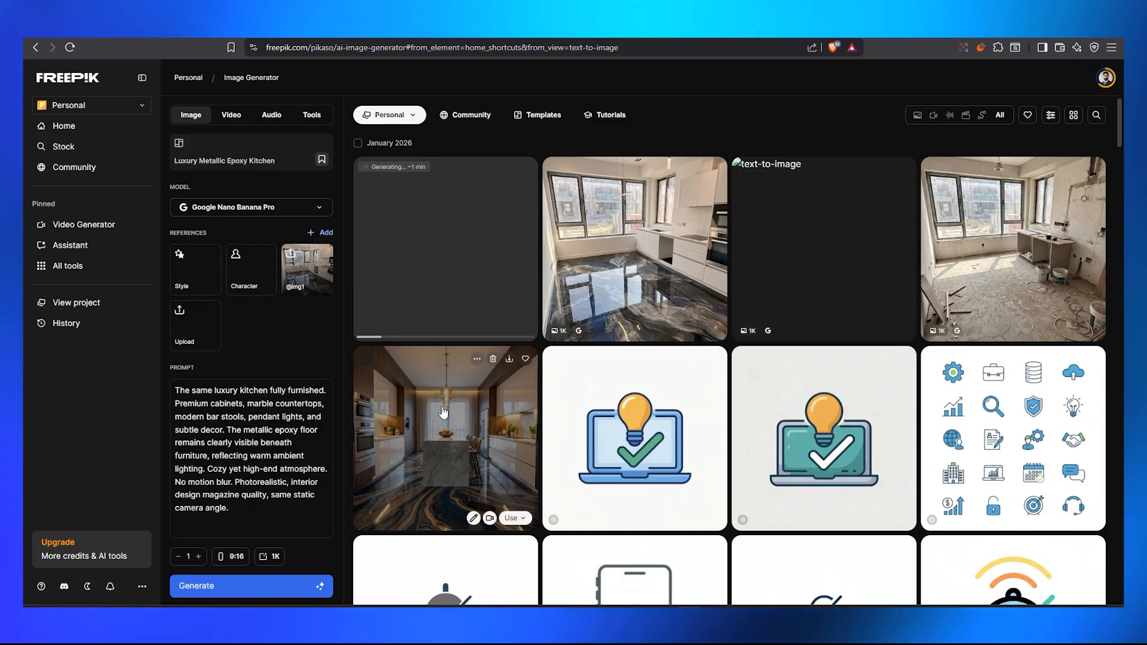
click(437, 427)
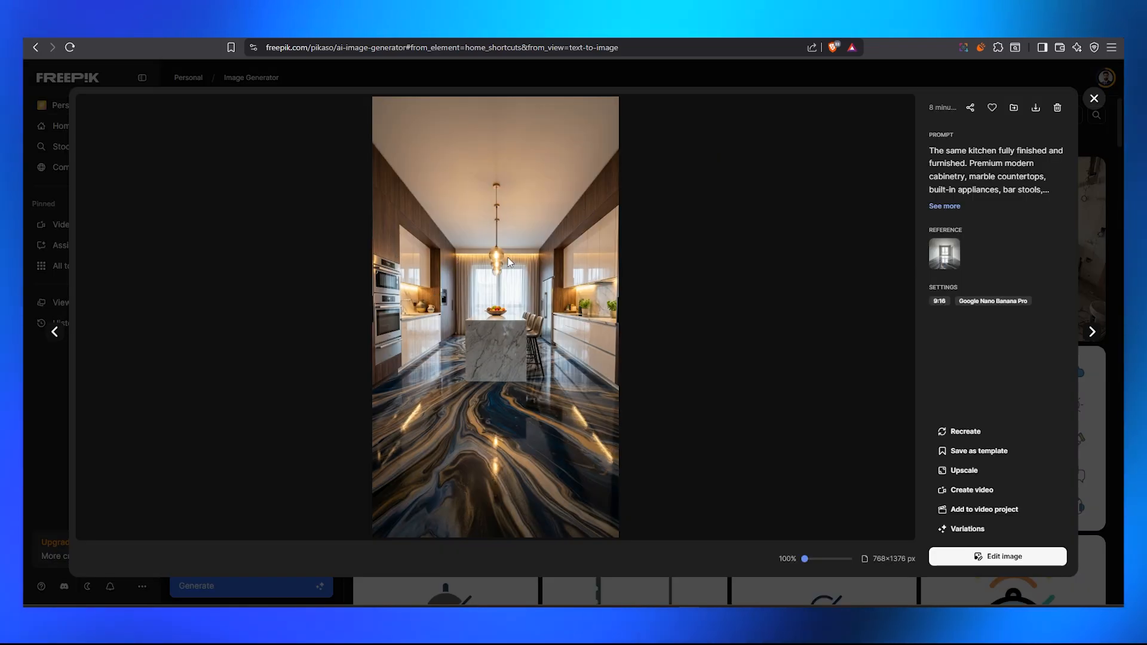
click(57, 224)
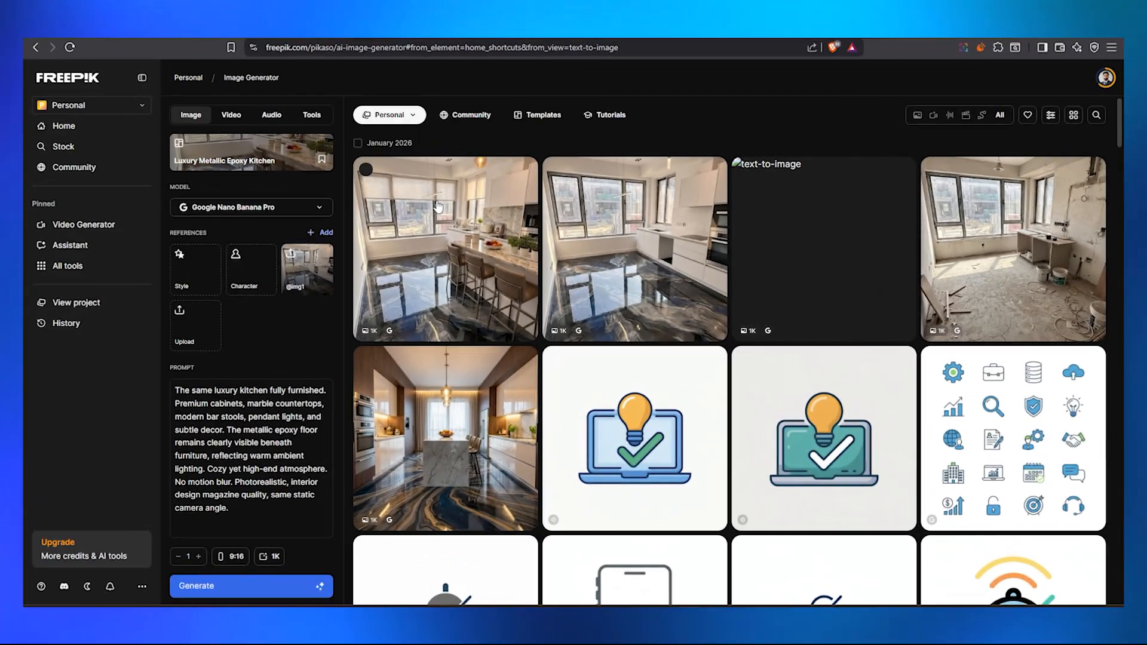
Compare the new furnished kitchen image with the empty epoxy-floor image at full size for matching layout and camera angle
click(441, 232)
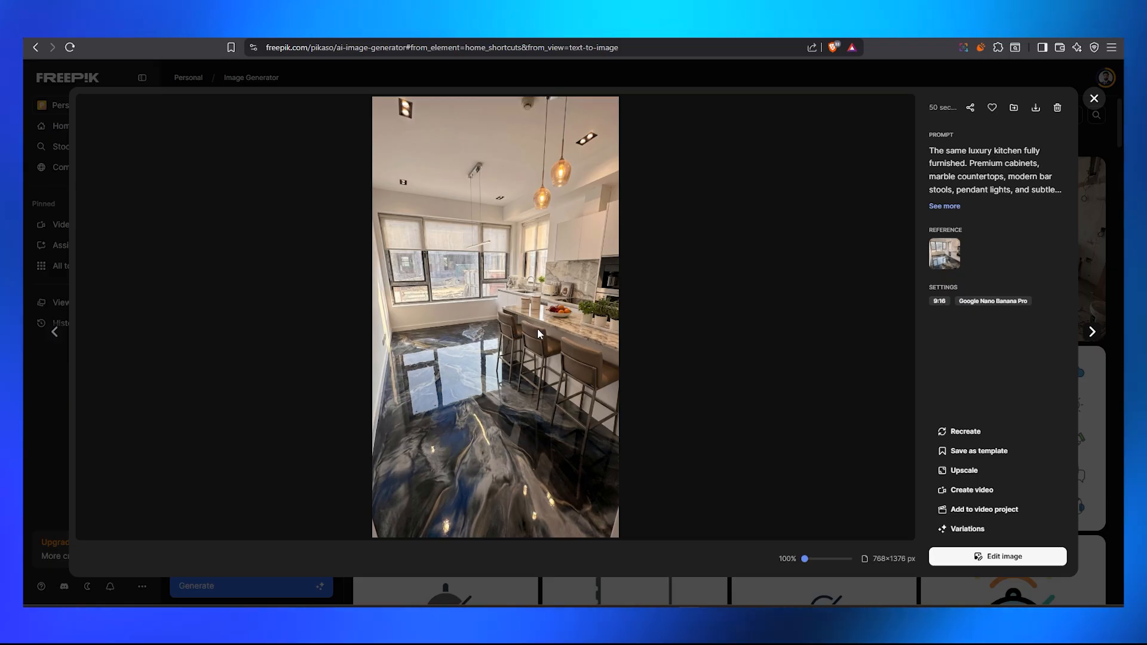
key(Right)
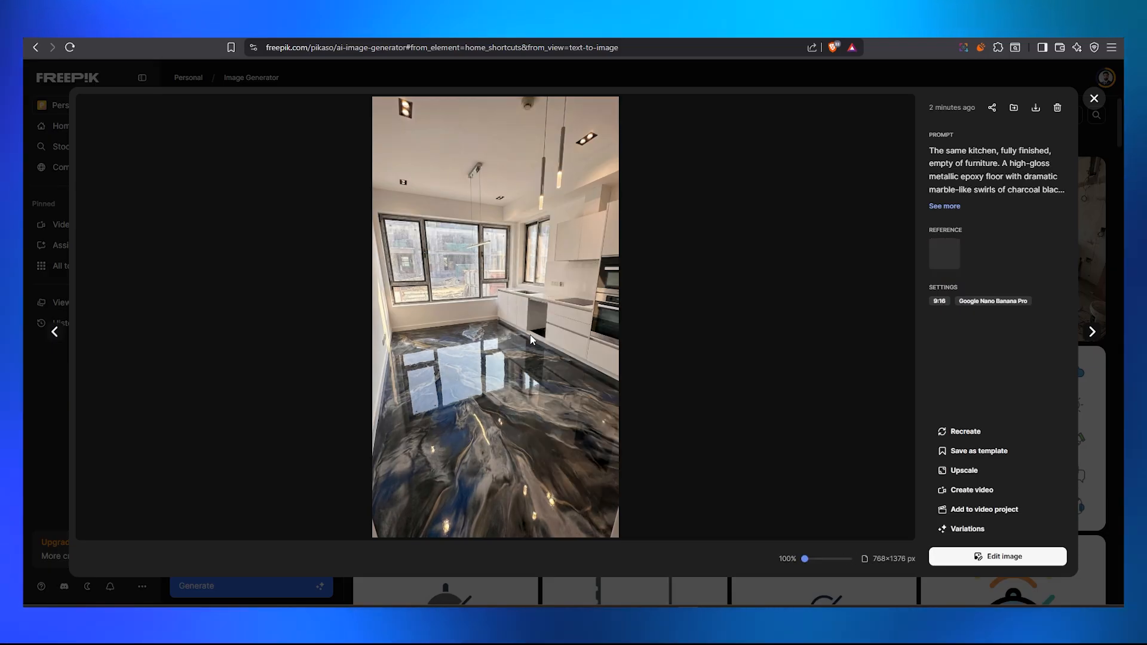
key(Left)
key(Right)
key(Left)
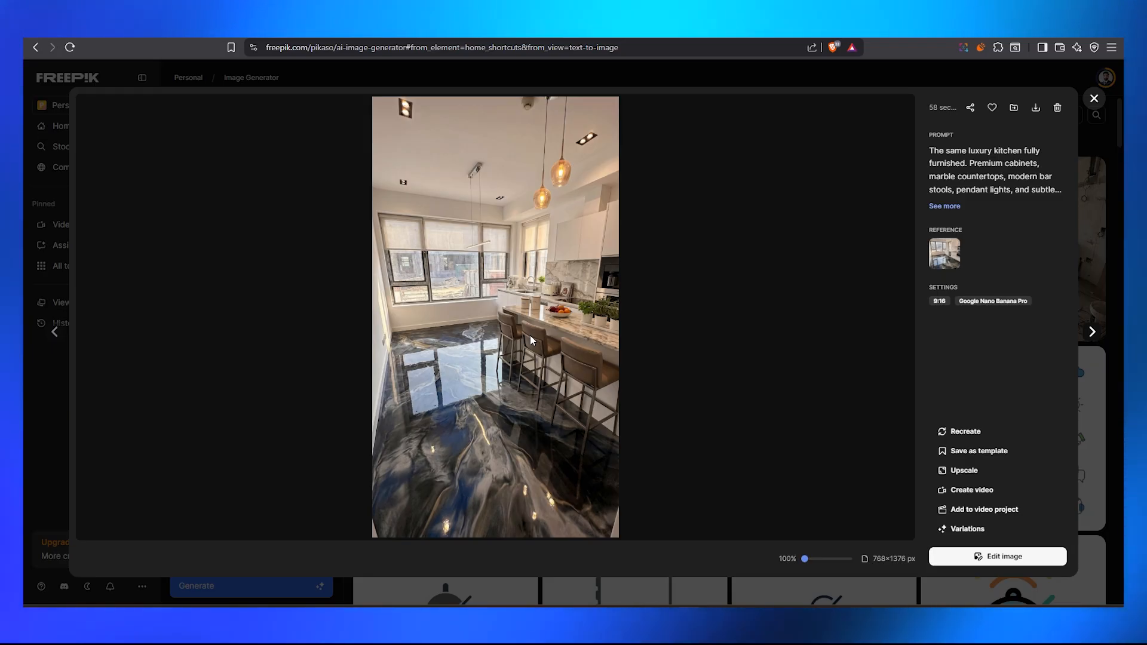
key(Right)
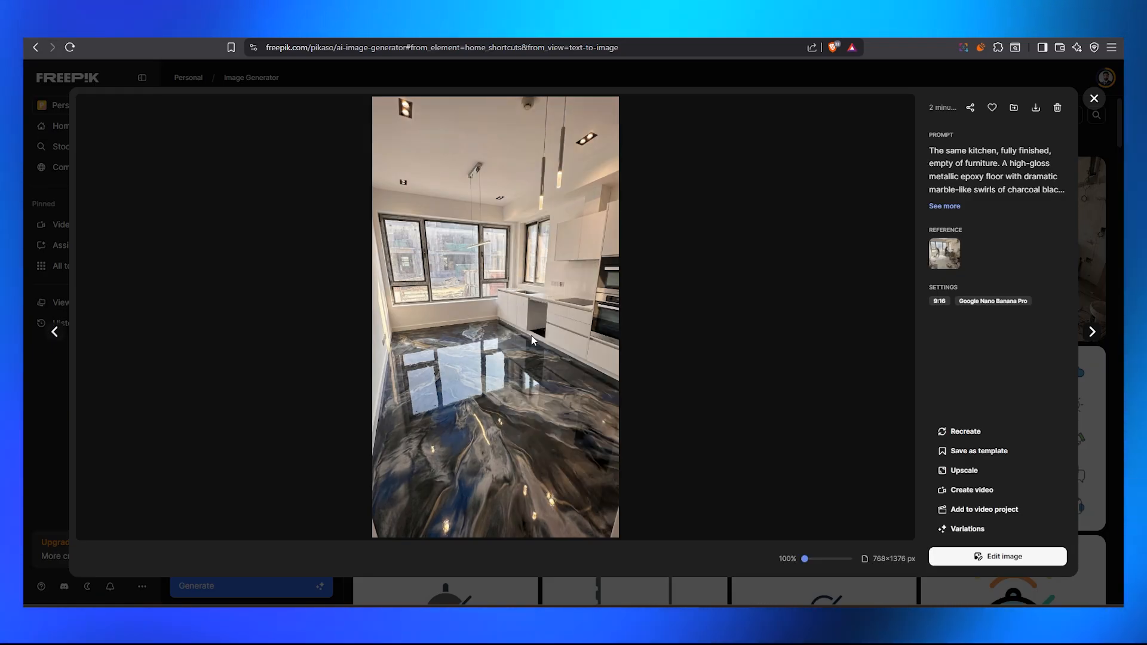
key(Left)
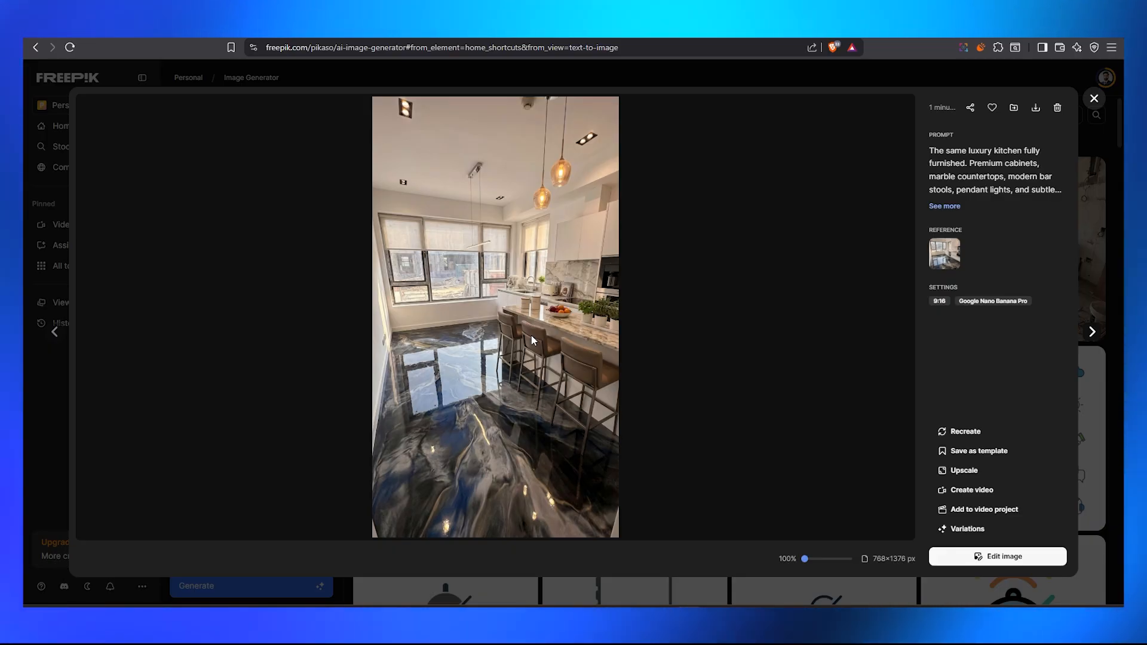
key(Escape)
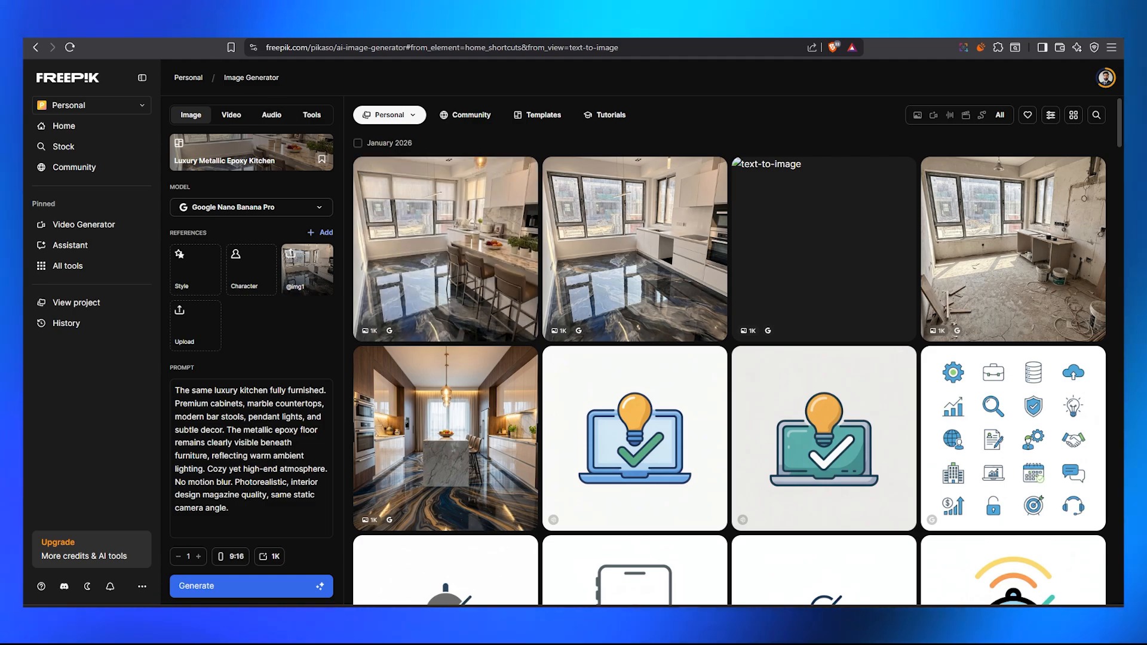
Switch to Google Flow, create a new project and set its generation mode to Frames to Video
click(206, 31)
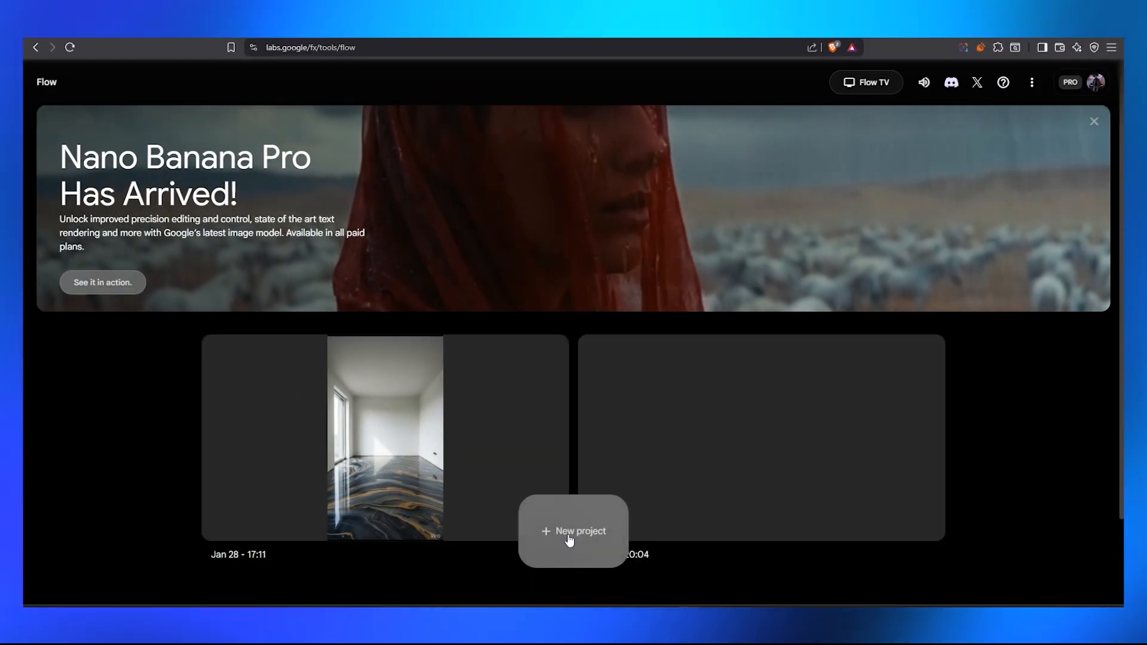
click(543, 533)
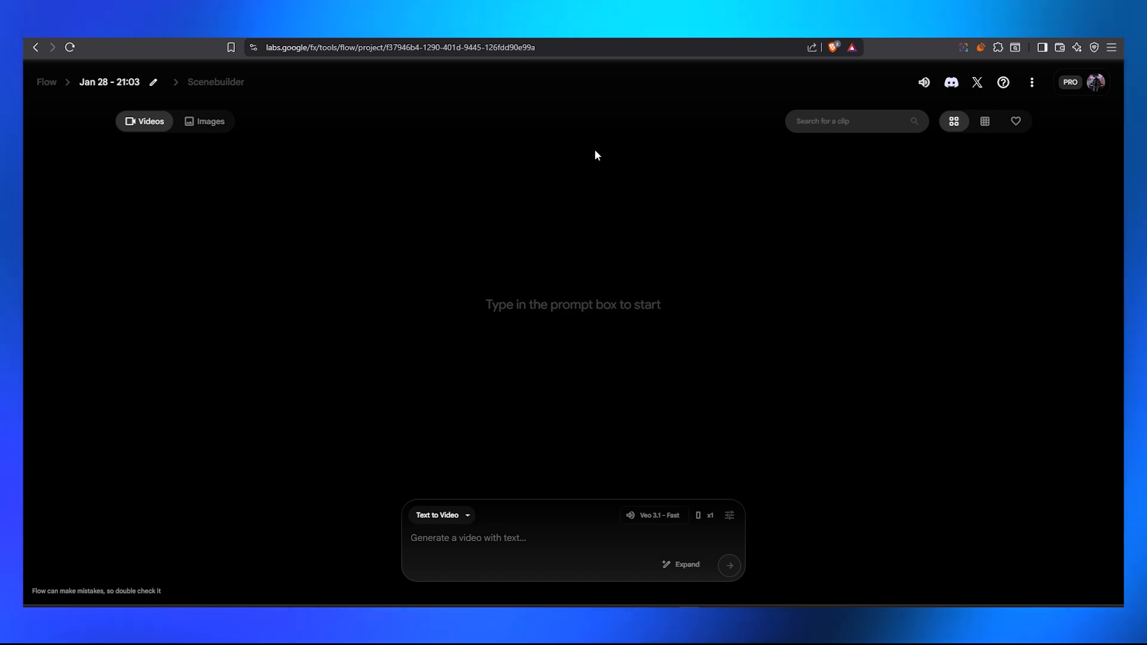
click(466, 517)
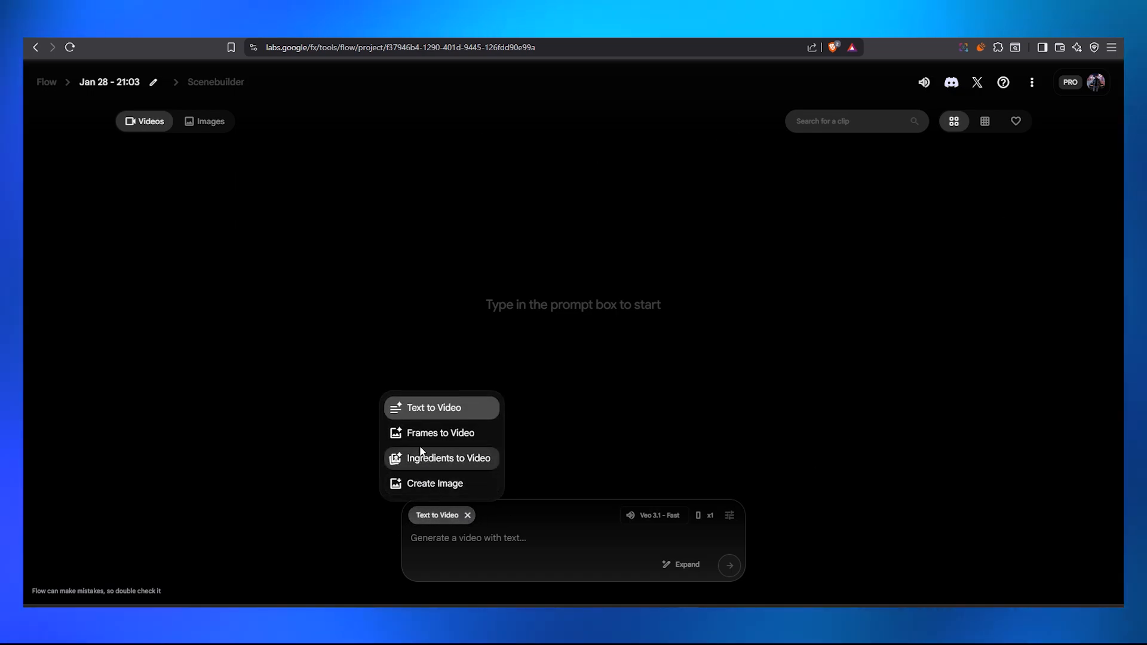
click(423, 438)
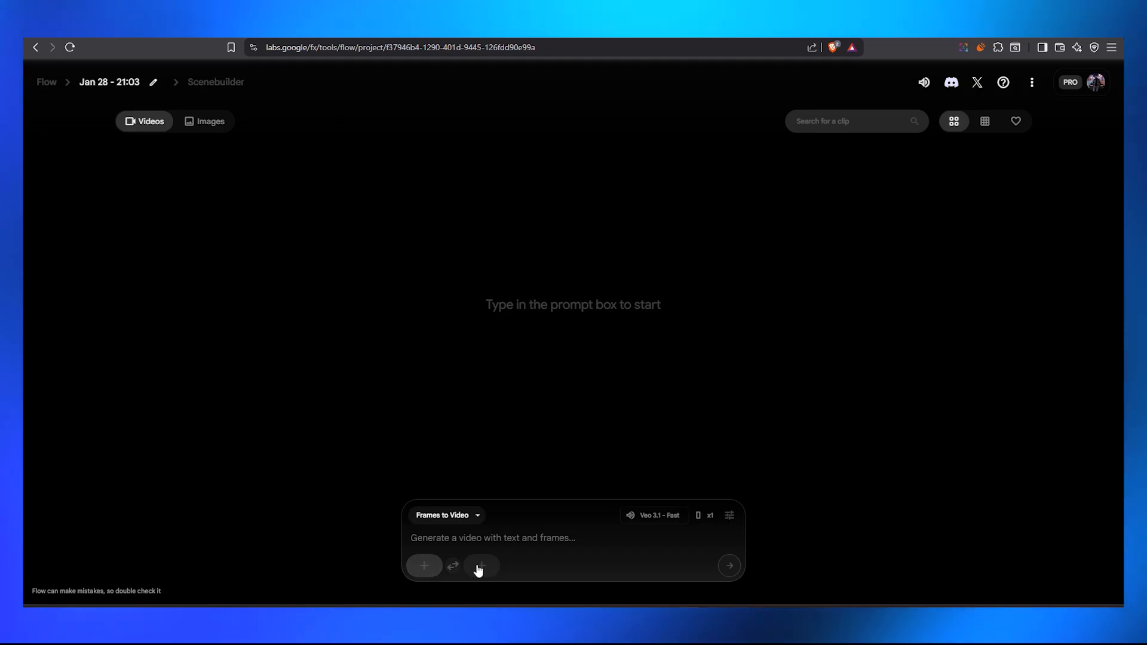
Copy the Video 1 "Construction Timelapse" prompt from ChatGPT and paste it into the Flow video prompt
key(ctrl+Tab)
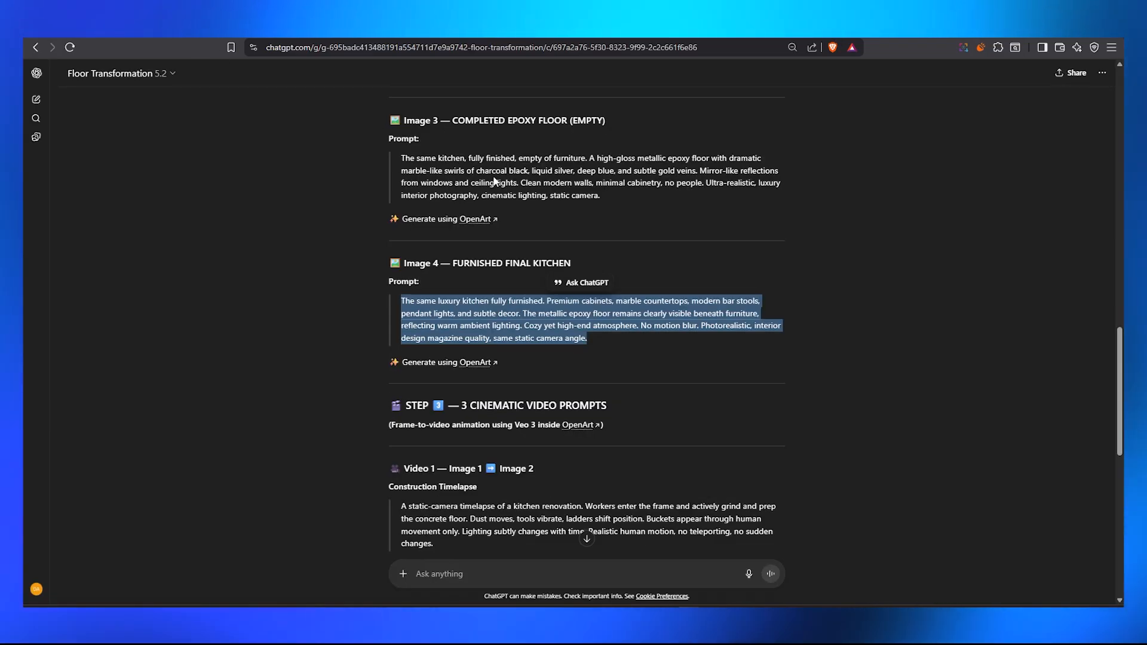
scroll(497, 181, down, 5)
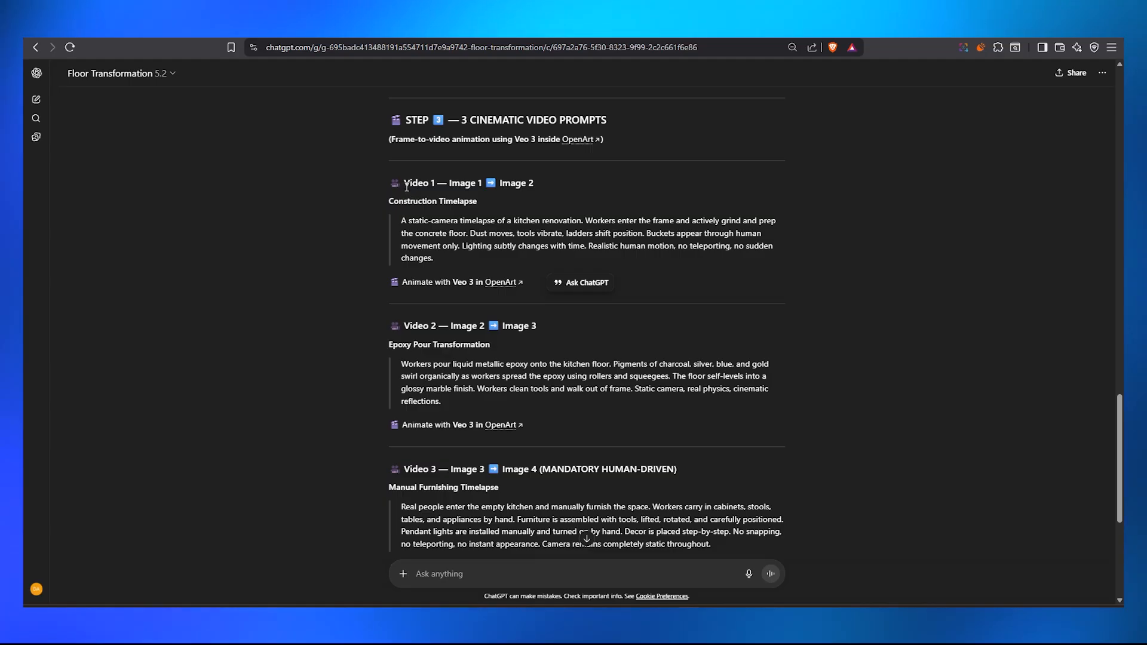
double_click(462, 184)
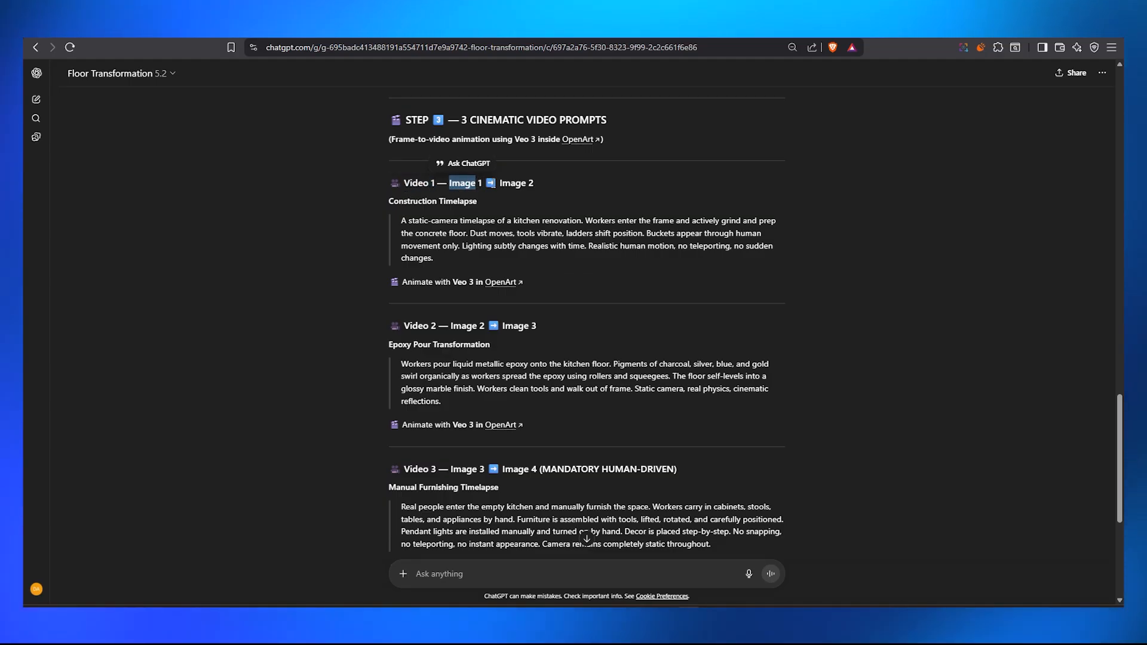
triple_click(414, 228)
key(ctrl+c)
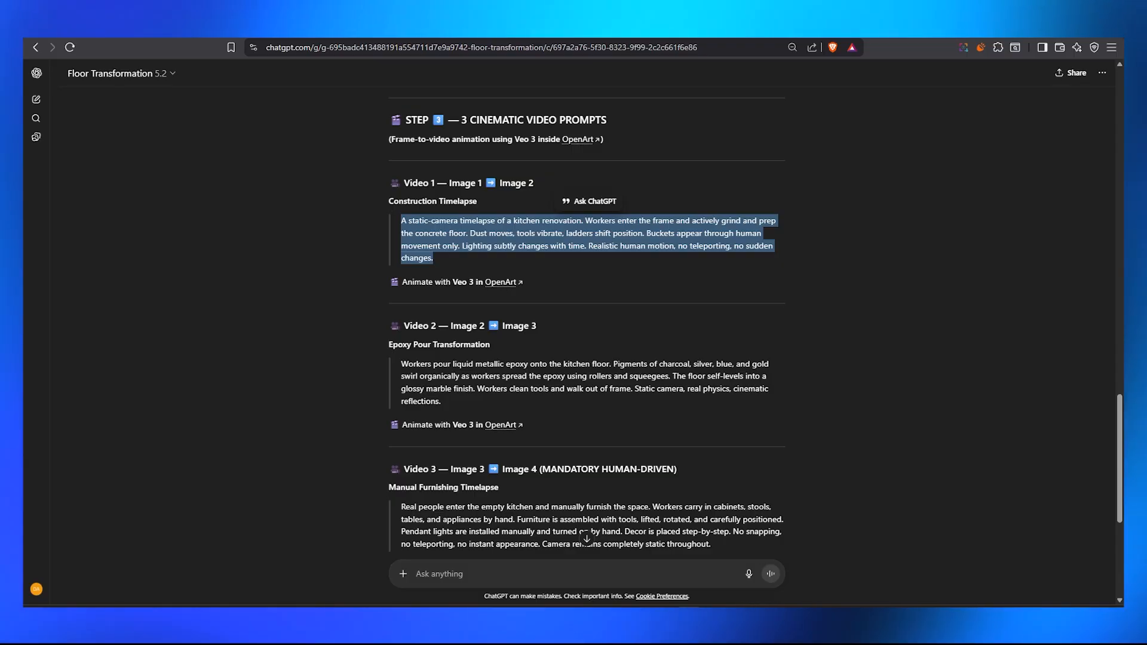
click(242, 40)
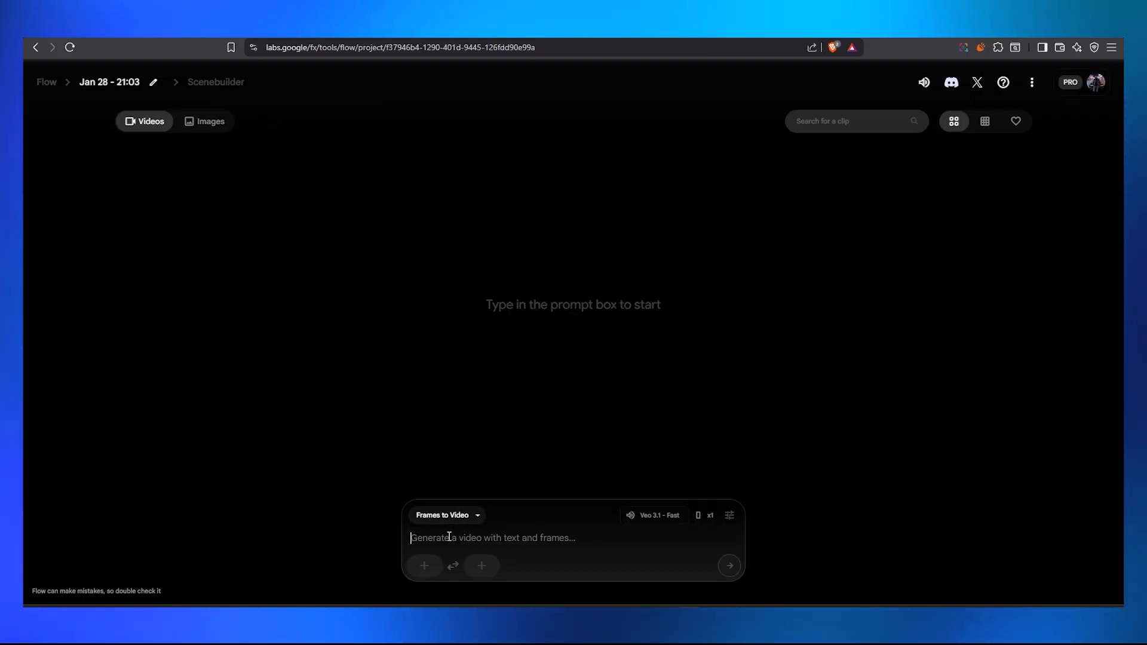
key(ctrl+v)
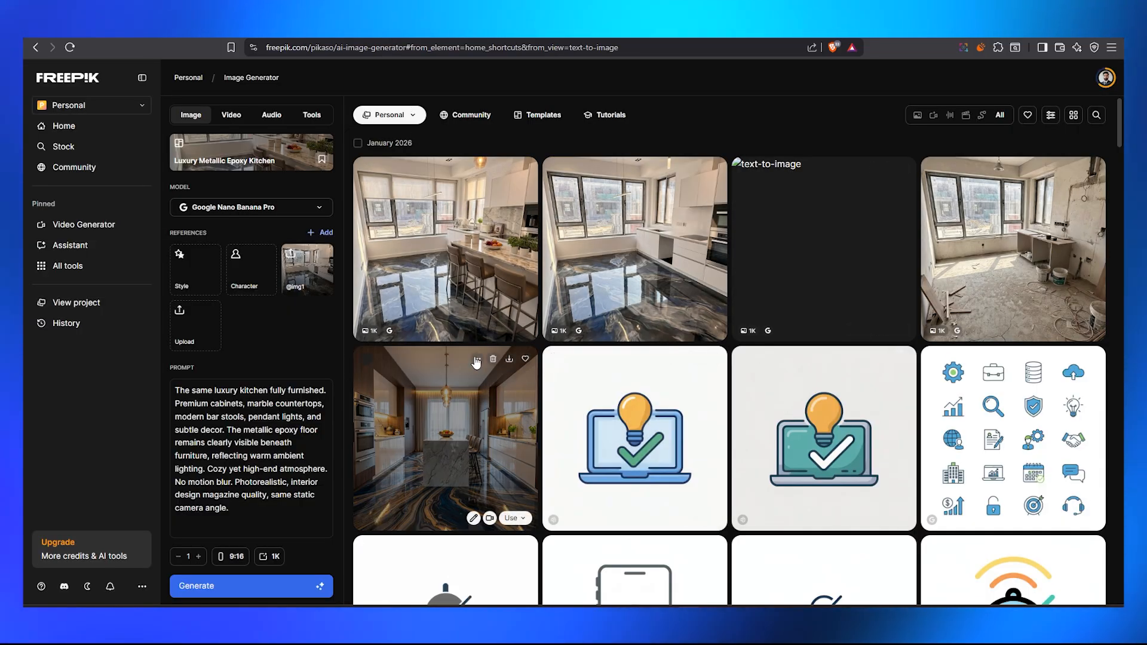
Download the new furnished kitchen image, then in Google Flow upload the empty unfinished kitchen image as a frame with a Portrait crop
click(509, 169)
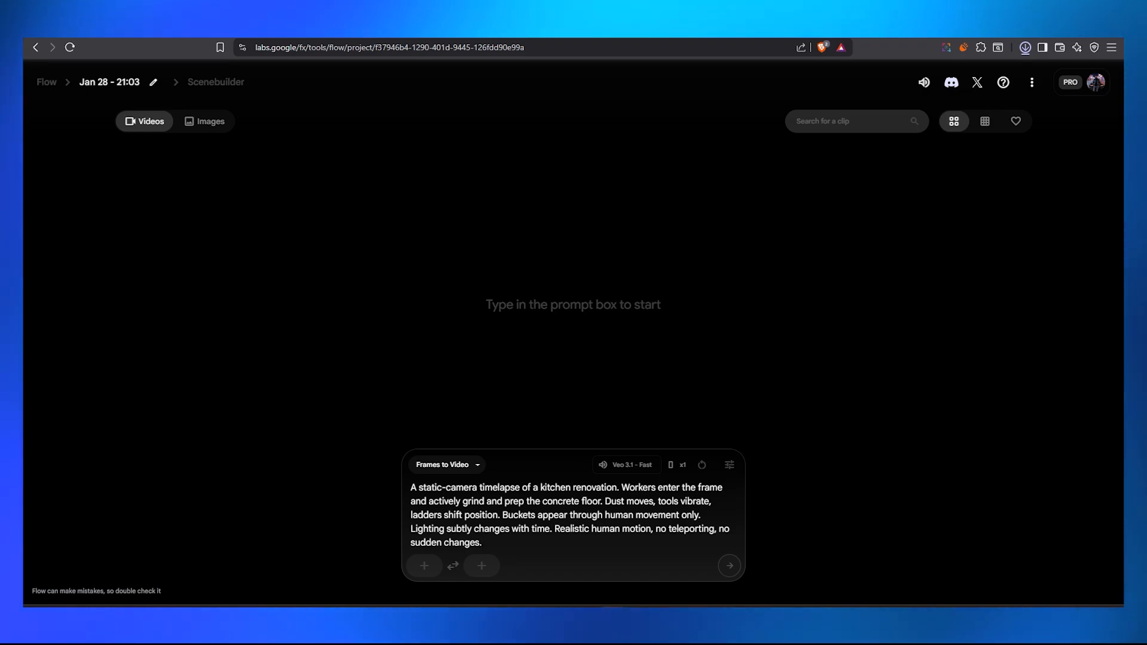
click(1025, 47)
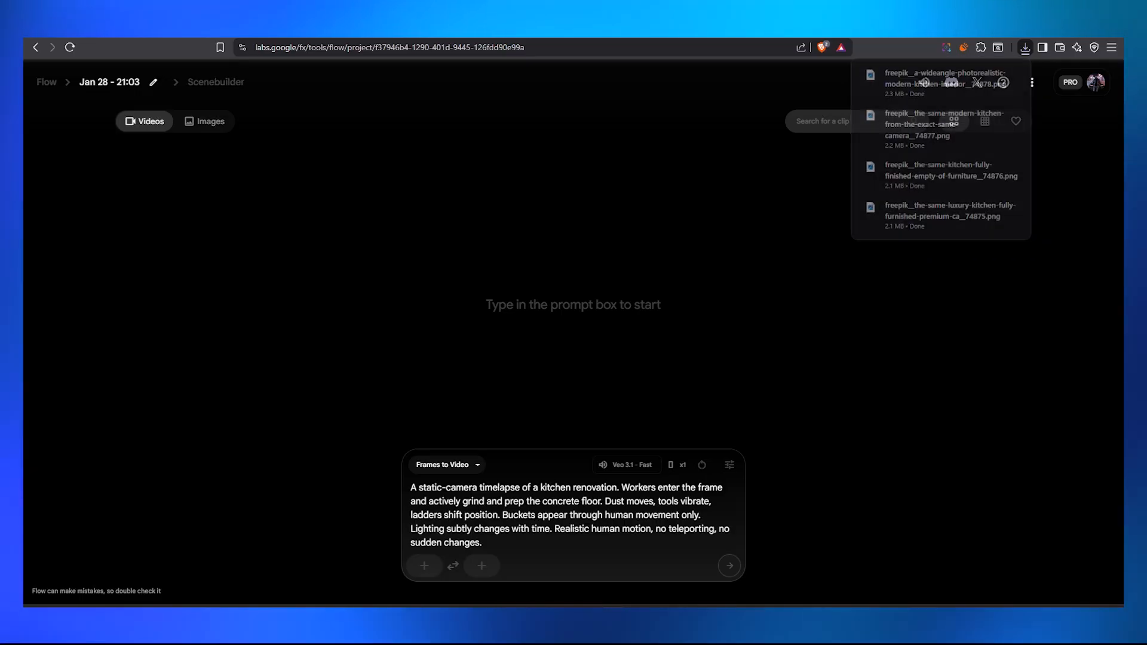
drag(0, 454, 429, 564)
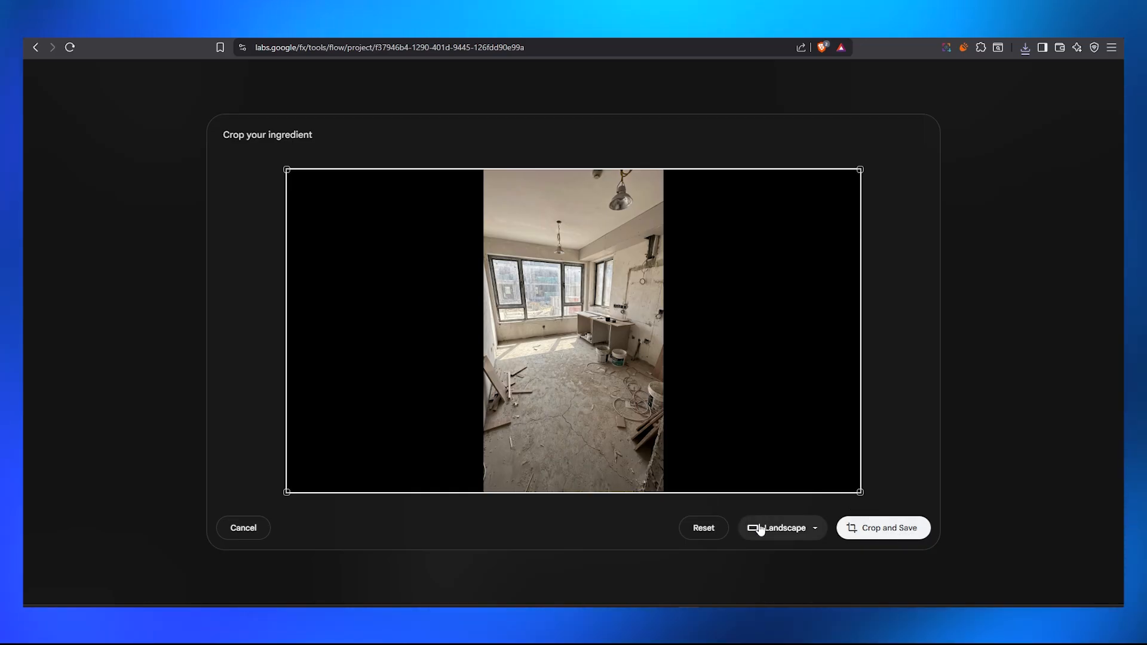
click(793, 528)
click(780, 469)
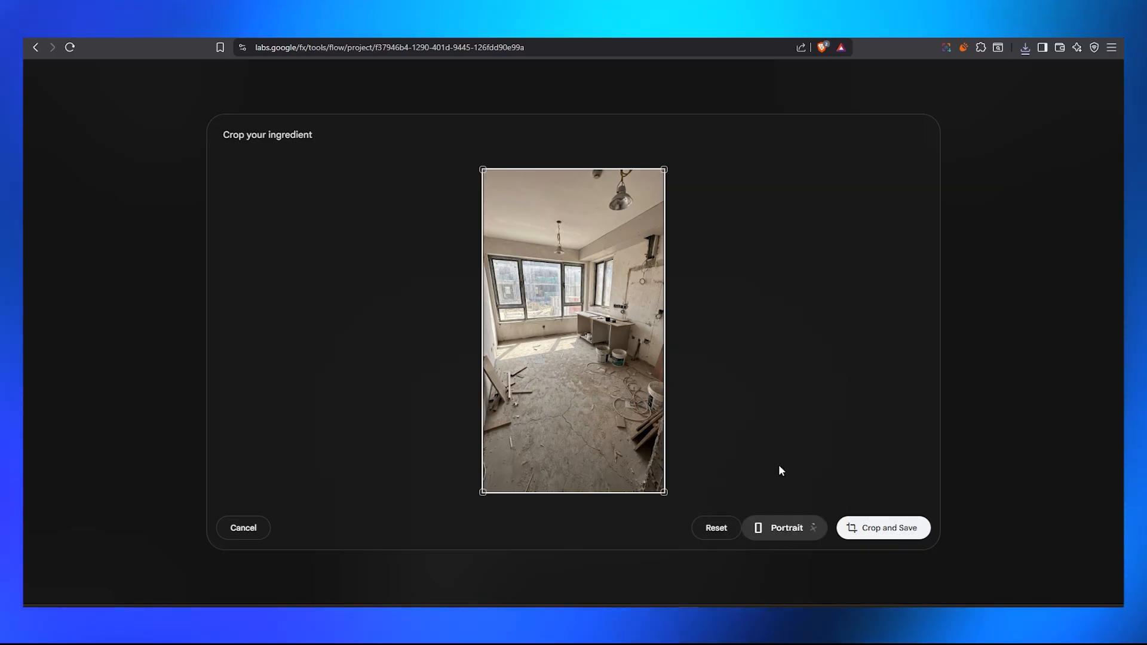
click(885, 527)
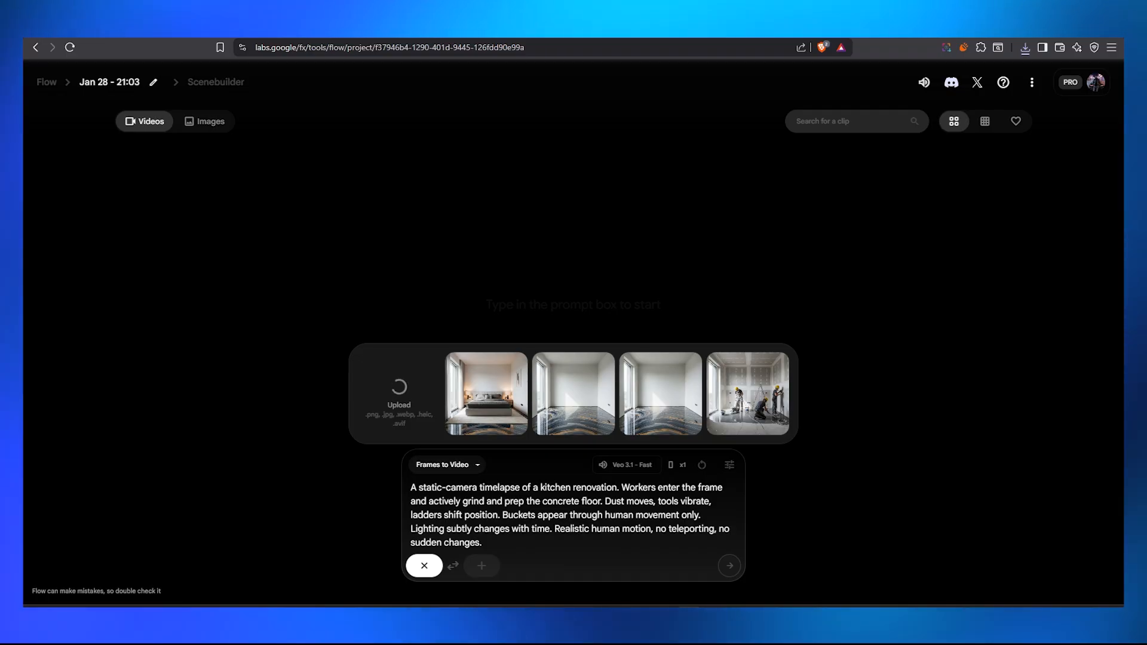
Upload the kitchen image with workers grinding the floor, using a Portrait crop
drag(168, 500, 489, 561)
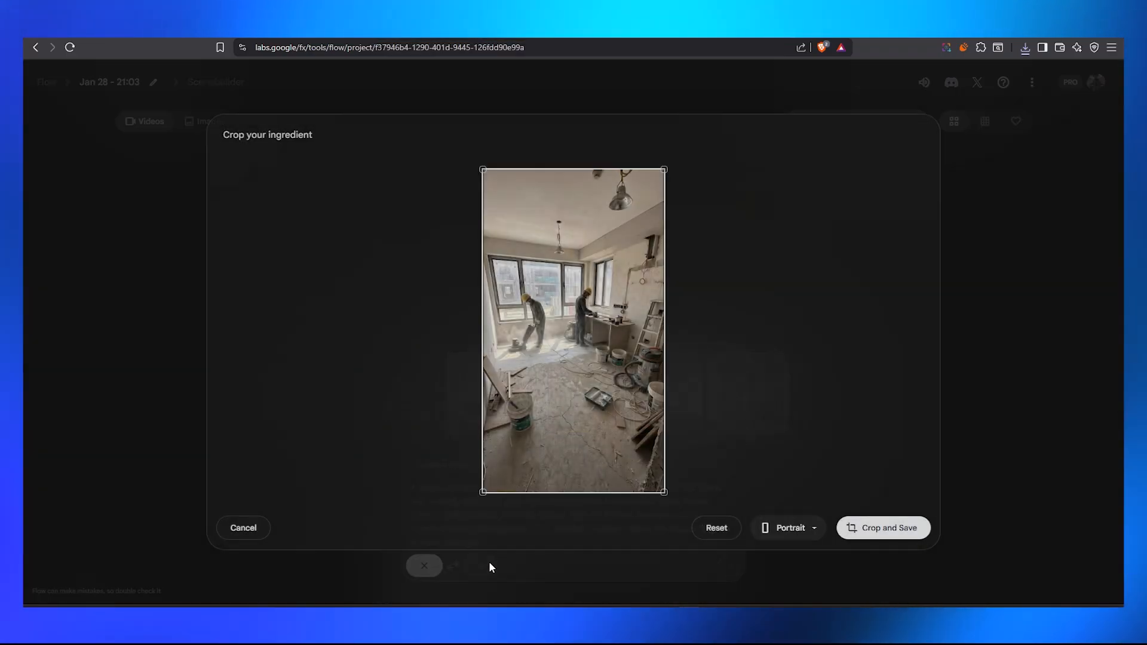
click(889, 527)
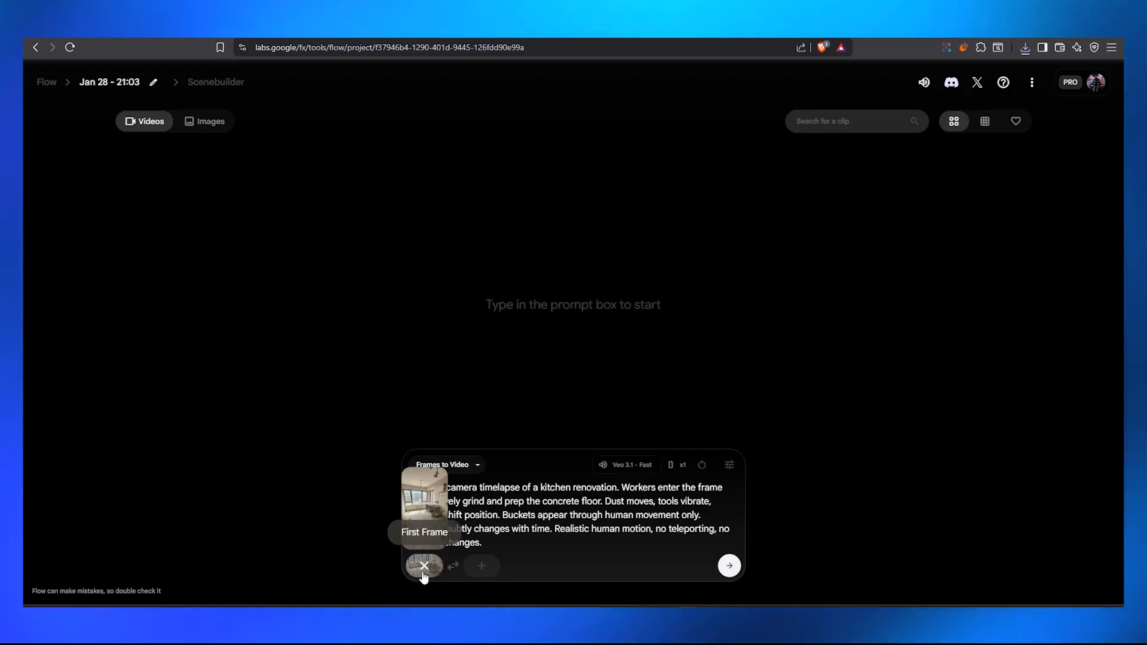
click(424, 564)
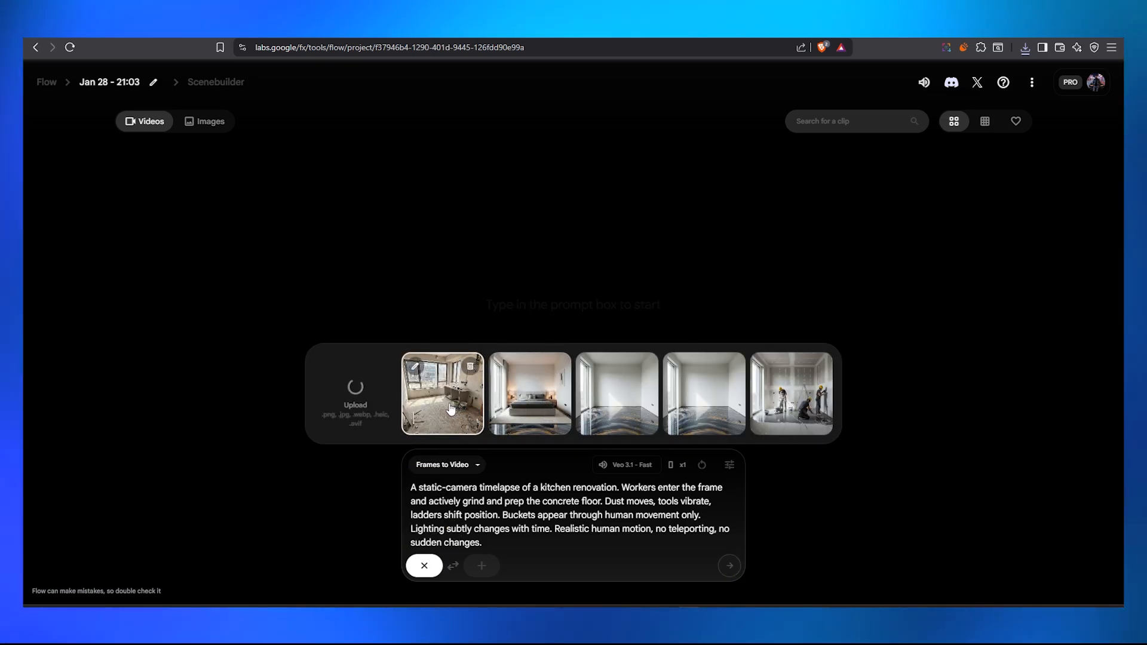
click(450, 409)
Swap the workers image into the last frame and set the empty unfinished kitchen image as the first frame
click(482, 569)
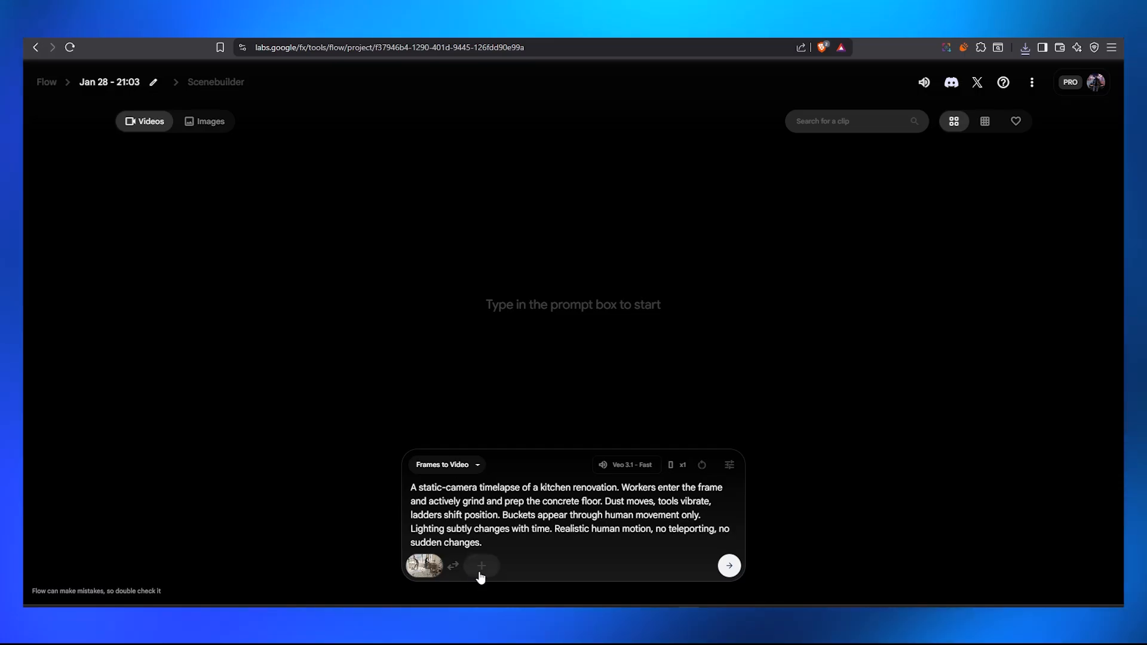
click(479, 572)
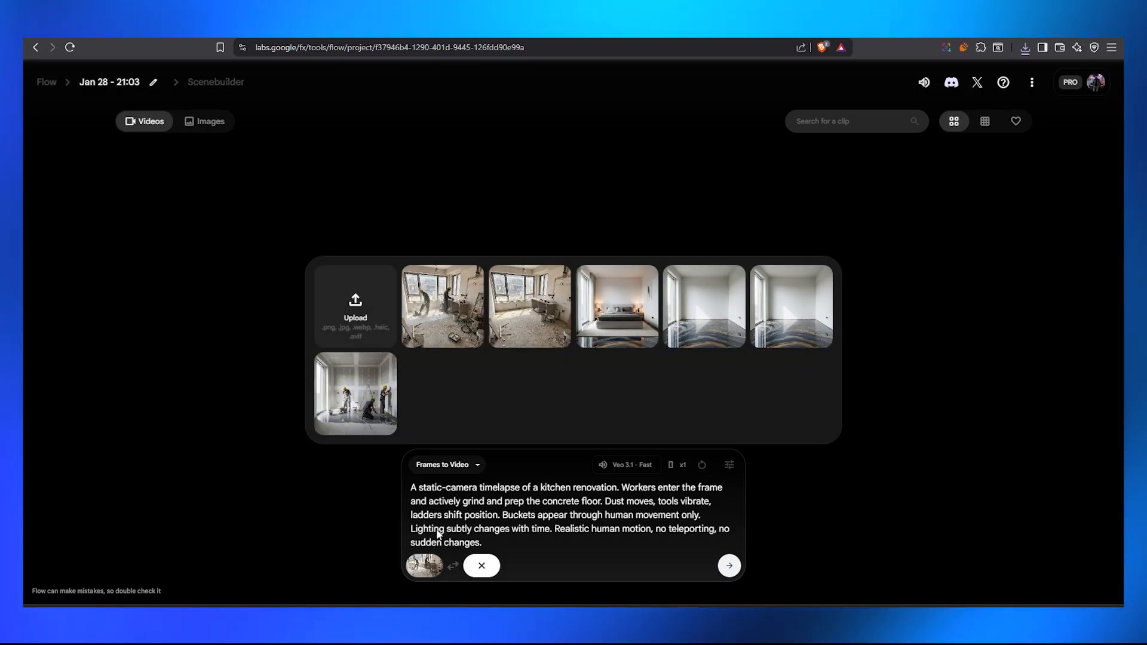
click(451, 569)
click(469, 569)
click(454, 571)
click(453, 571)
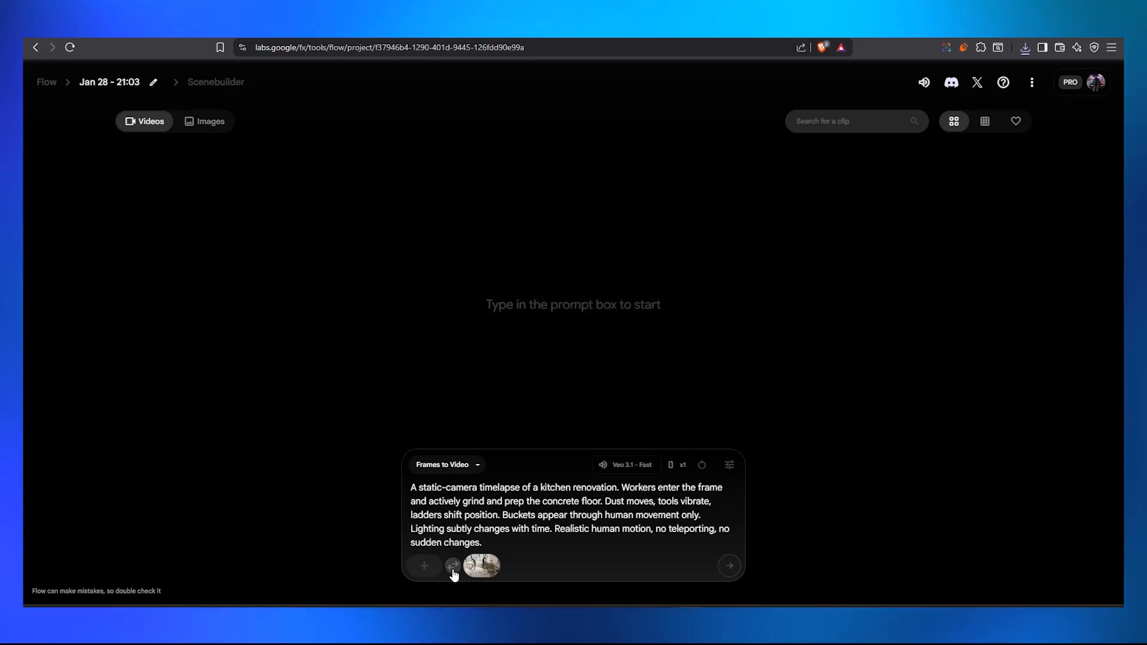
click(424, 565)
click(547, 322)
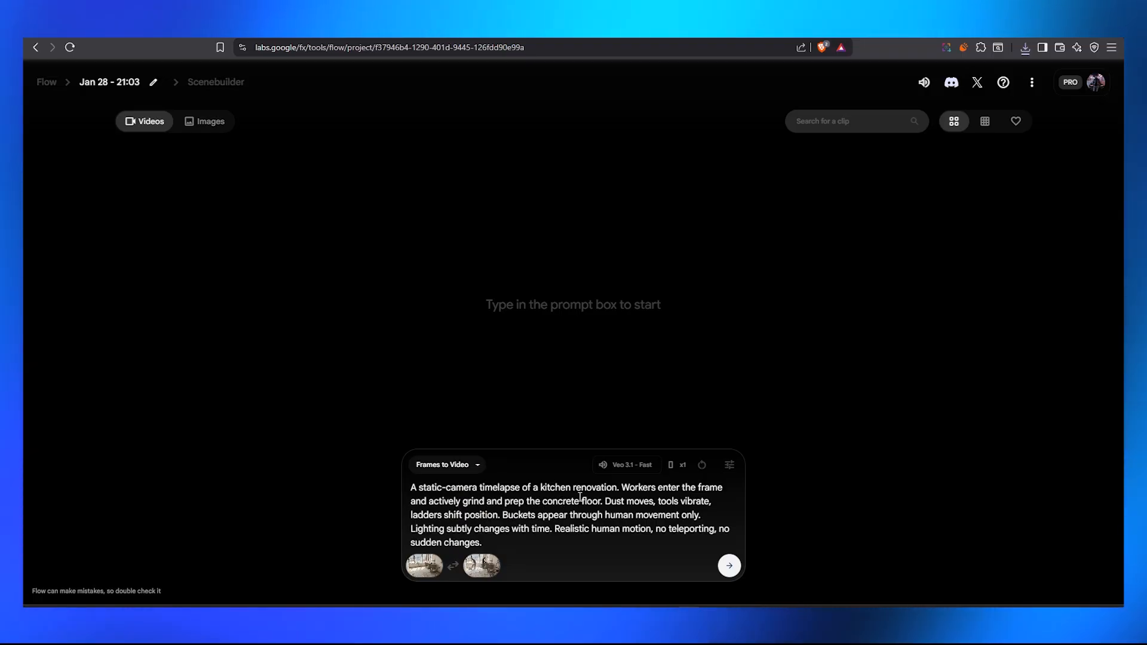
Review the Portrait (9:16), single-output and Veo 3.1 - Fast settings, keep them, and generate the construction timelapse video
click(472, 503)
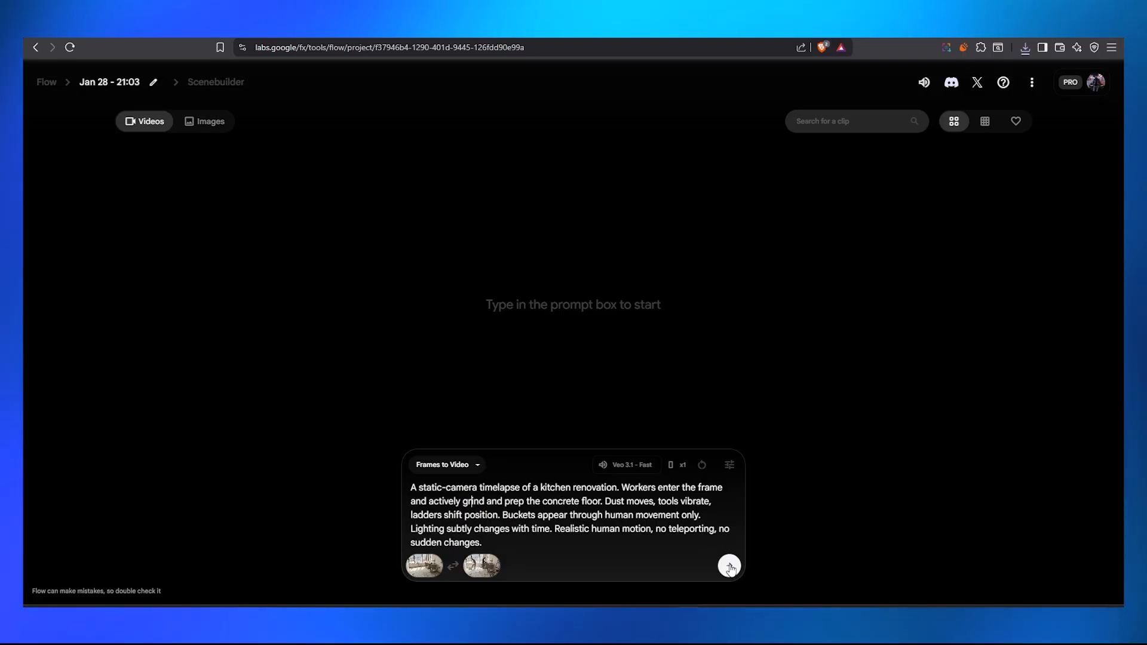
click(629, 465)
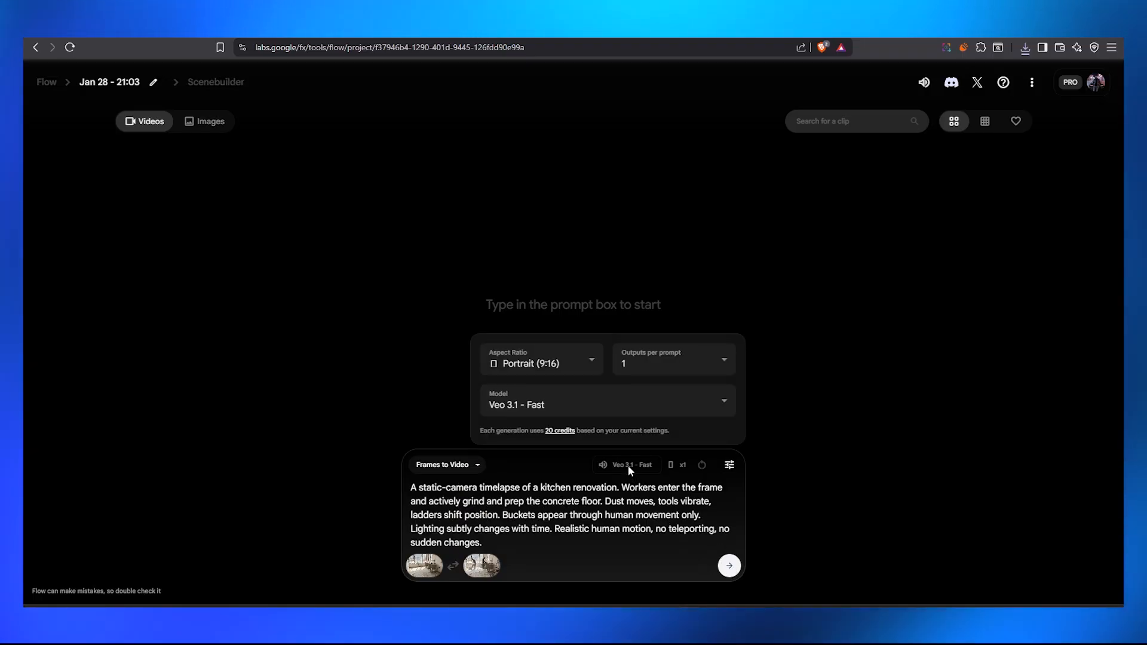
click(531, 412)
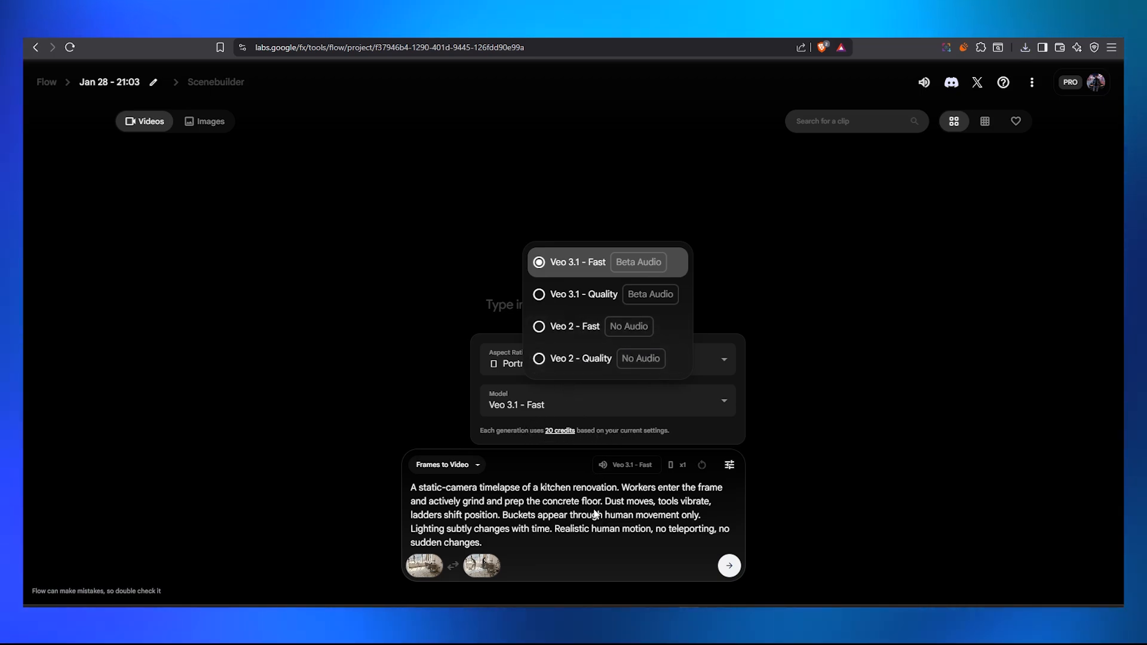
click(592, 512)
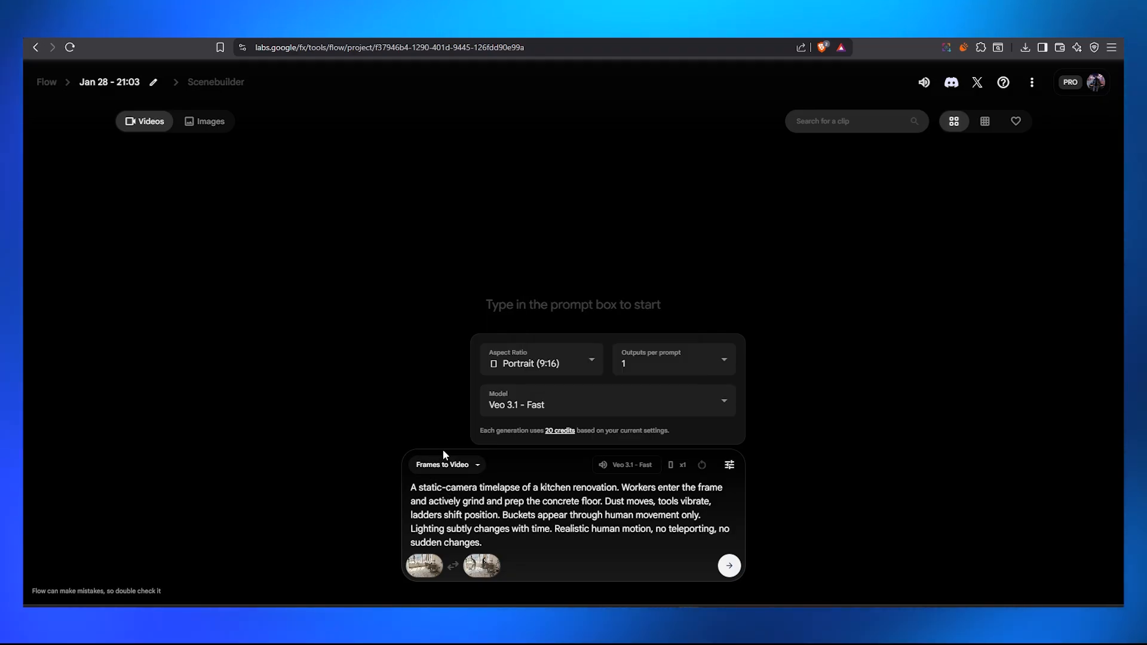
click(730, 567)
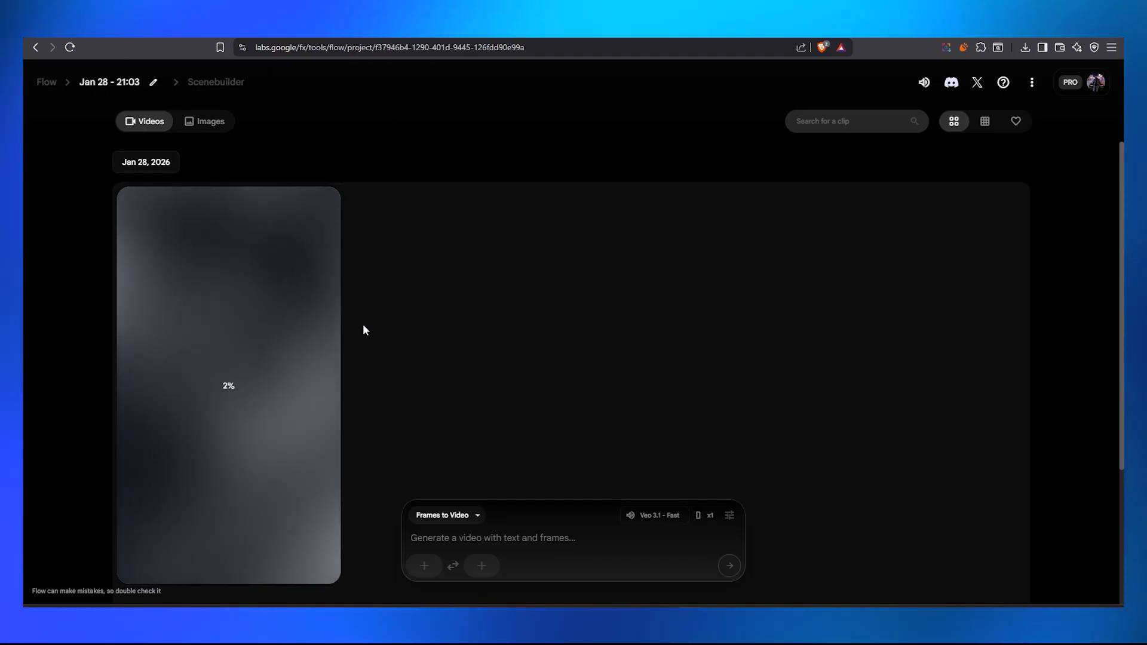
Play the generated zoom-in video of the furnished kitchen in full screen and check how it looks
scroll(414, 364, down, 3)
key(ctrl+Tab)
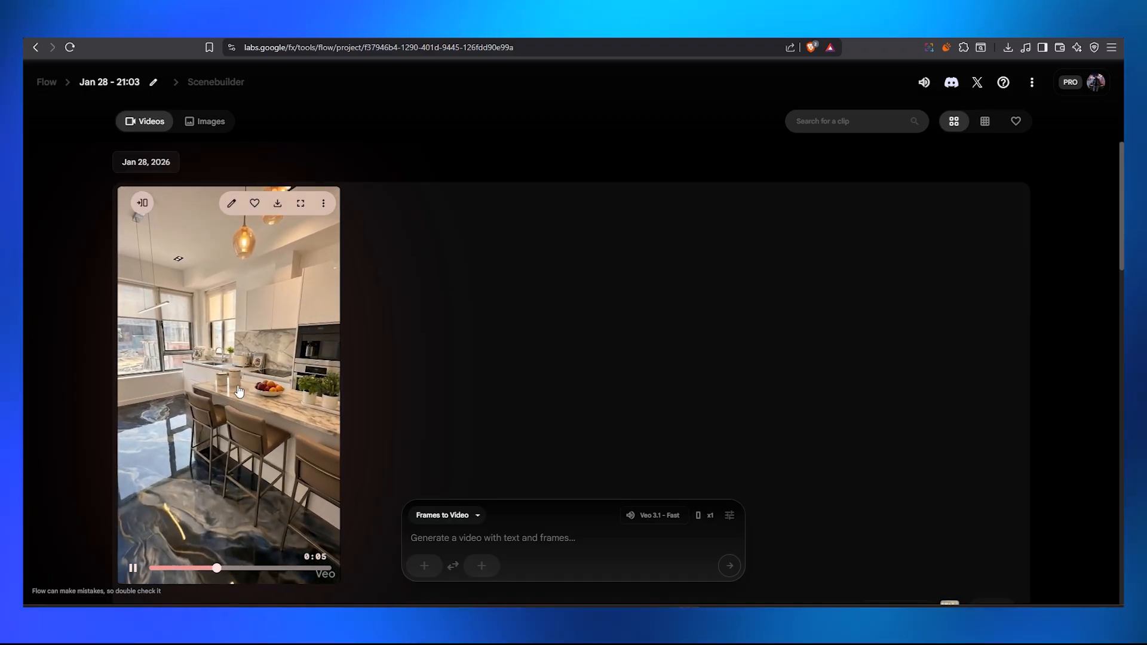
click(133, 569)
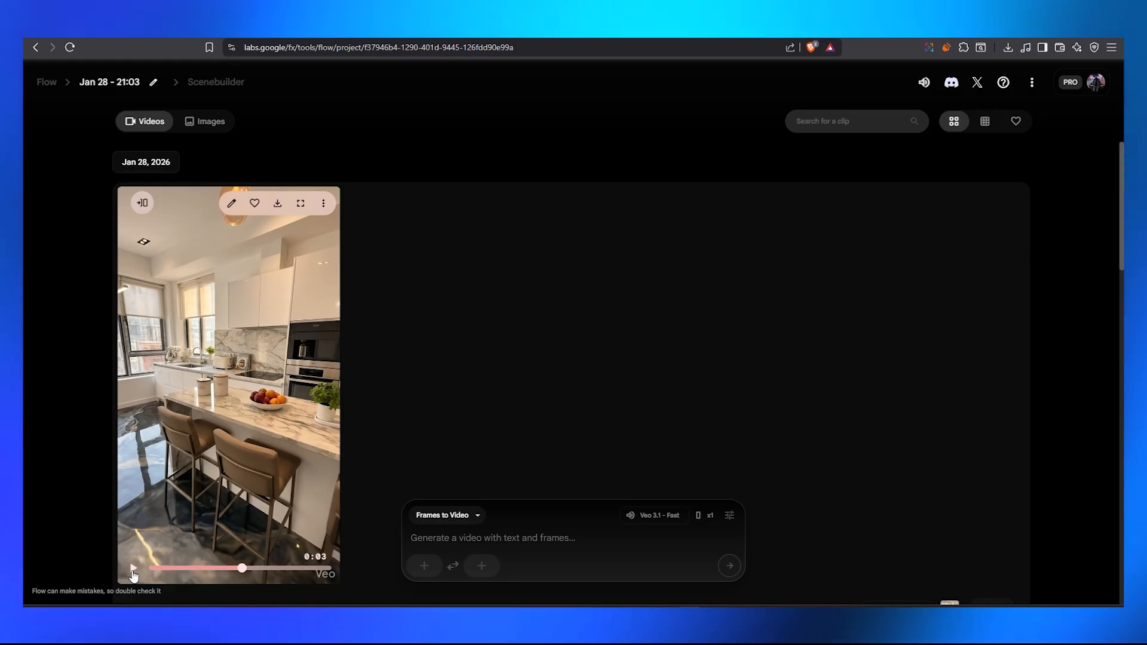
click(301, 204)
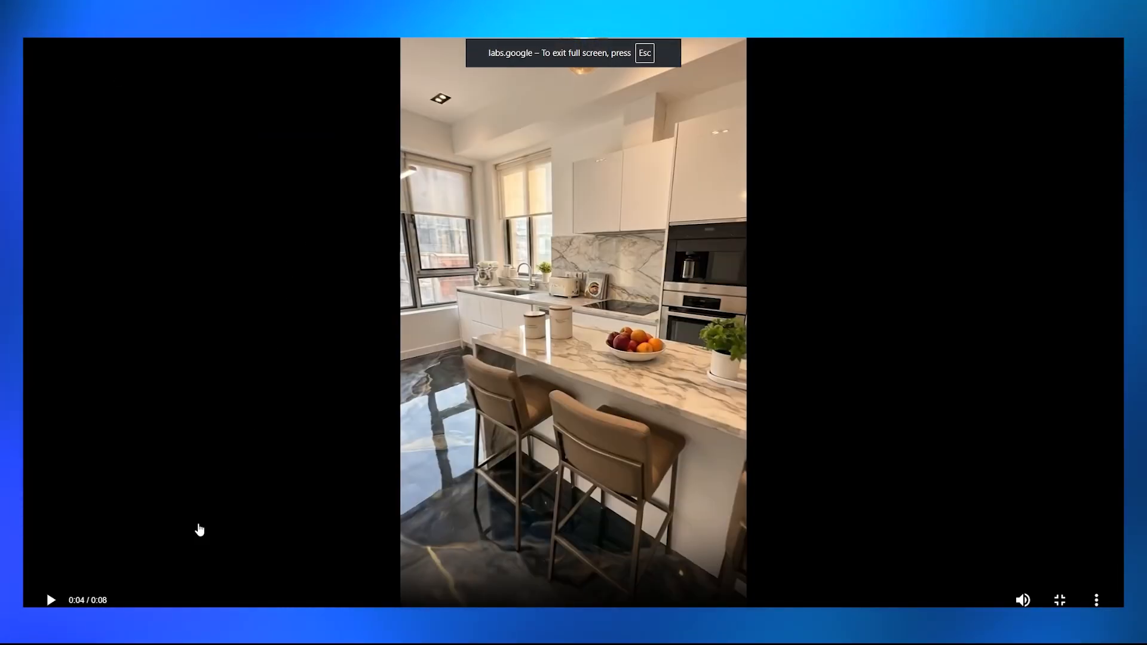
click(50, 600)
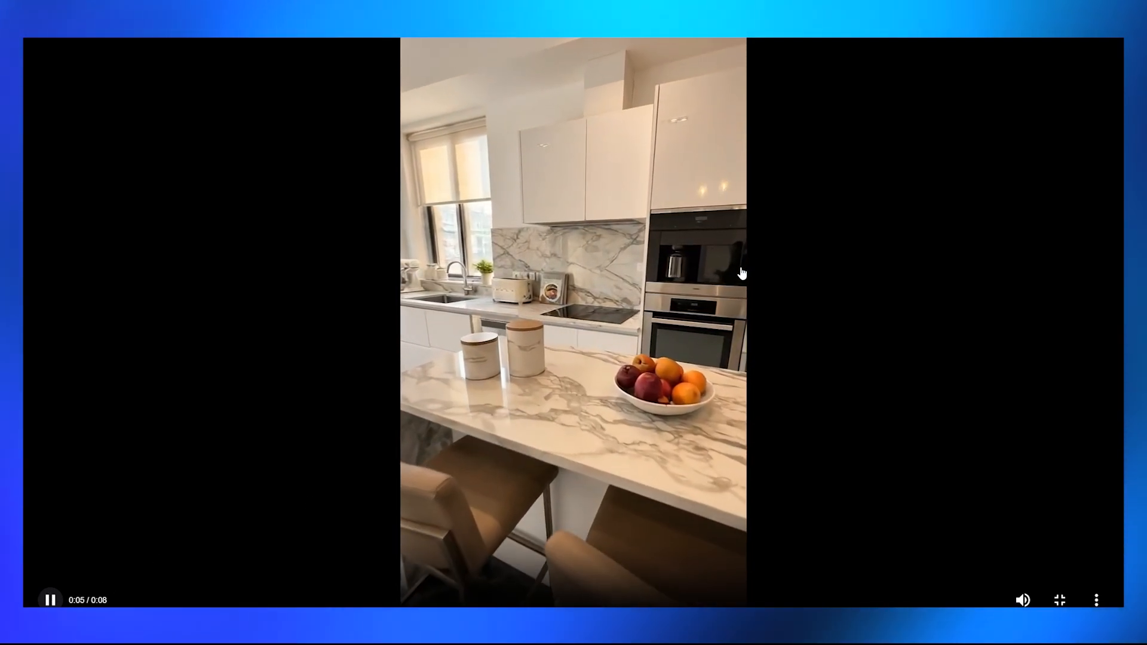
click(51, 599)
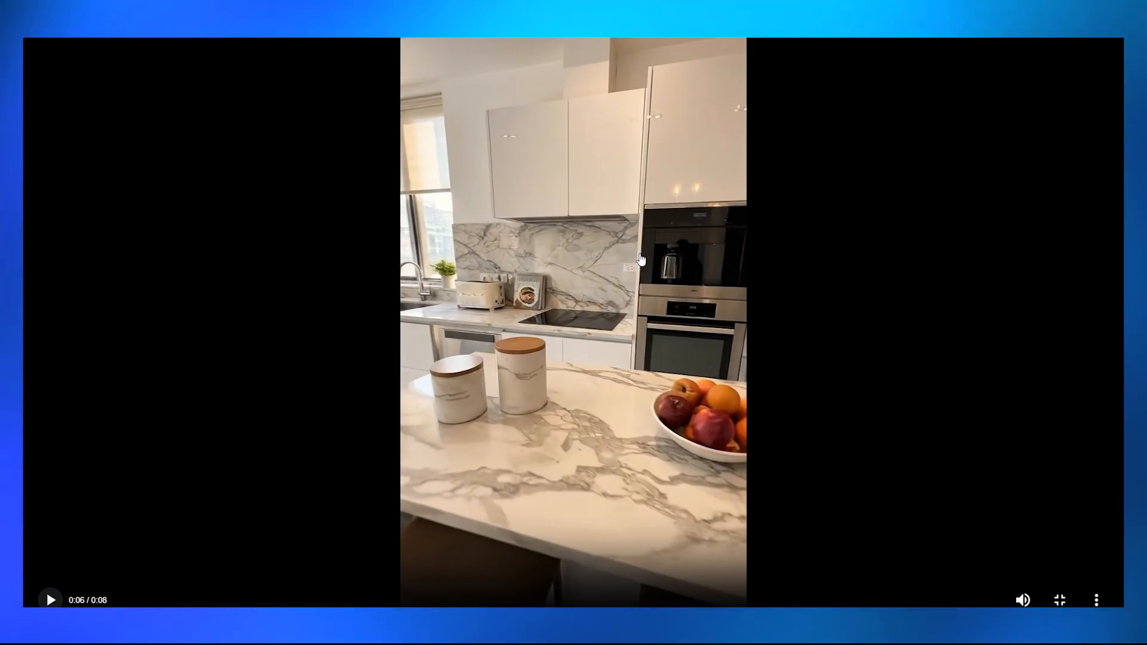
key(Escape)
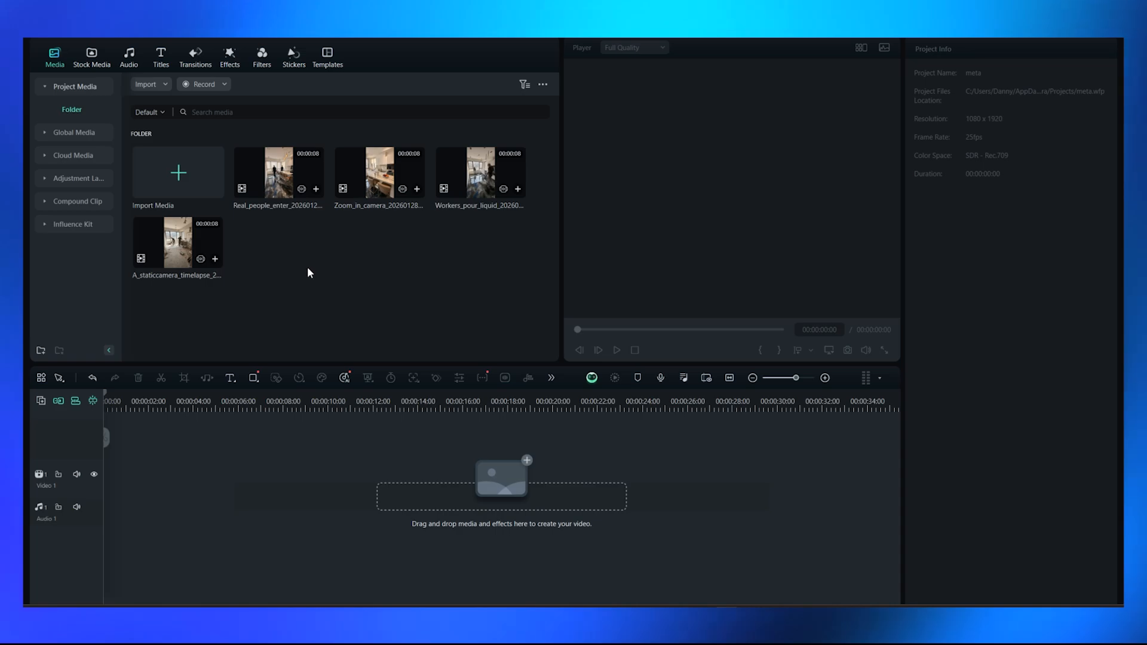
Switch to Filmora and place the A_staticcamera_timelapse clip at the start of Video 1, keeping the project settings at 1080 x 1920 25fps
drag(177, 242, 113, 481)
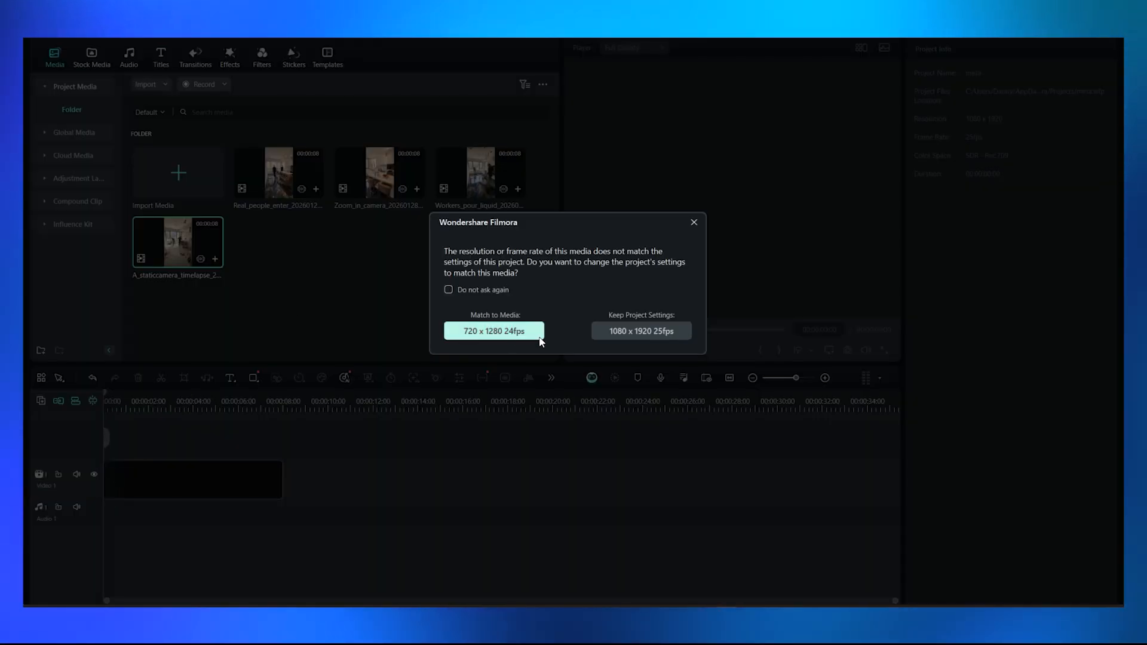
click(448, 290)
click(658, 331)
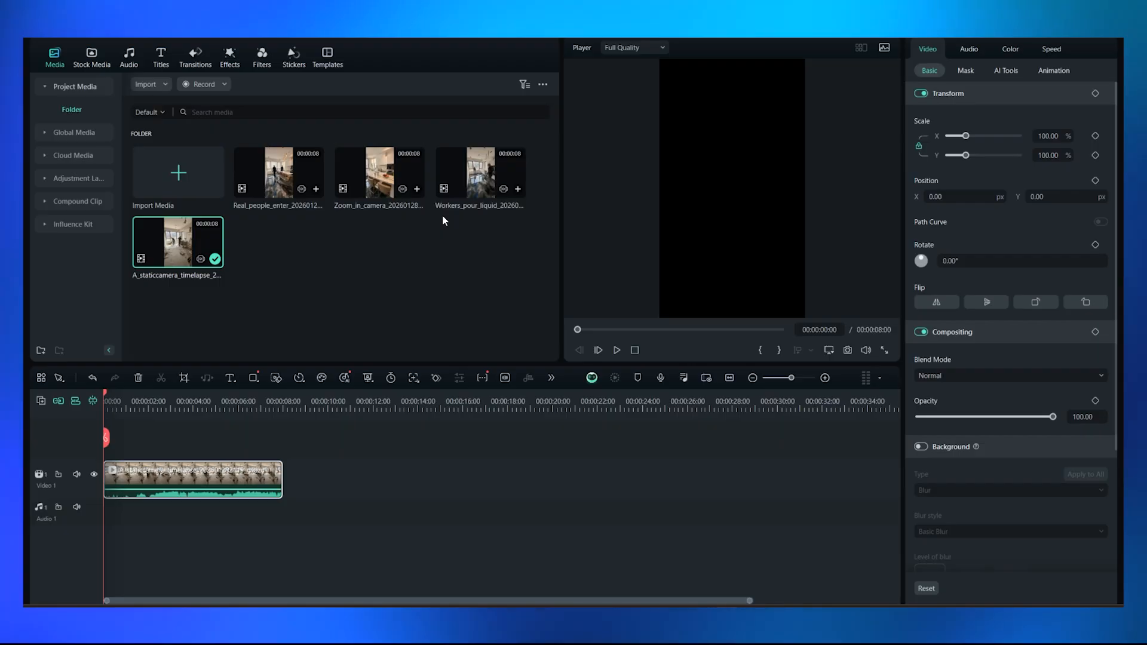
Append the Workers_pour_liquid, Real_people_enter and Zoom_in_camera clips in that order after the first clip on Video 1
drag(469, 188, 305, 481)
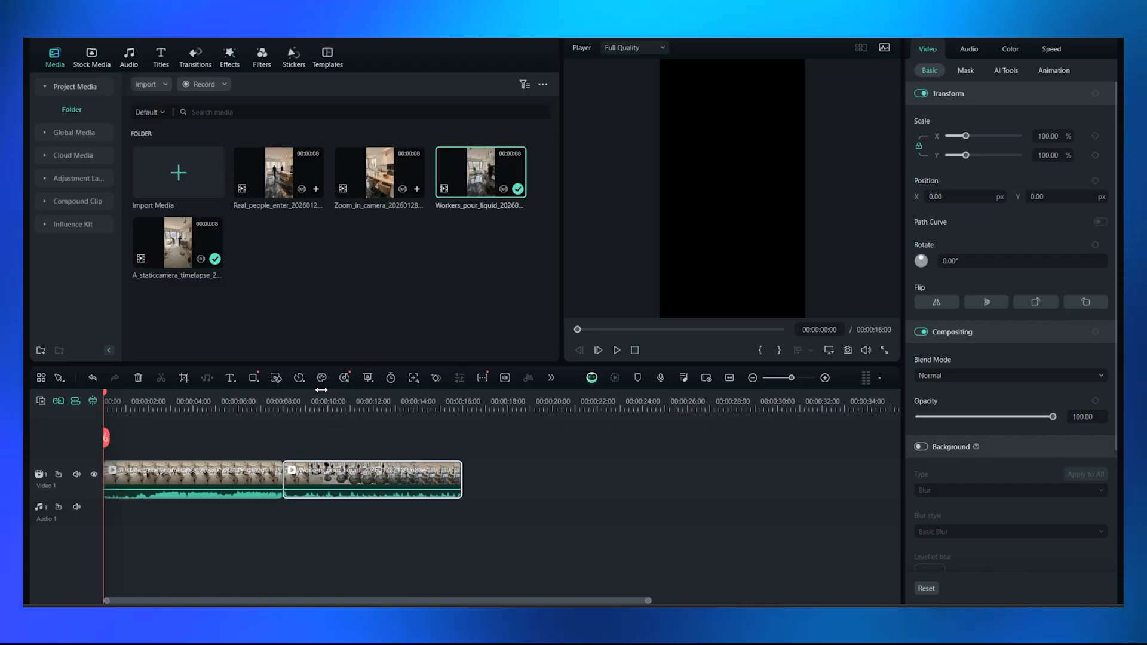
drag(276, 187, 551, 478)
drag(447, 277, 654, 481)
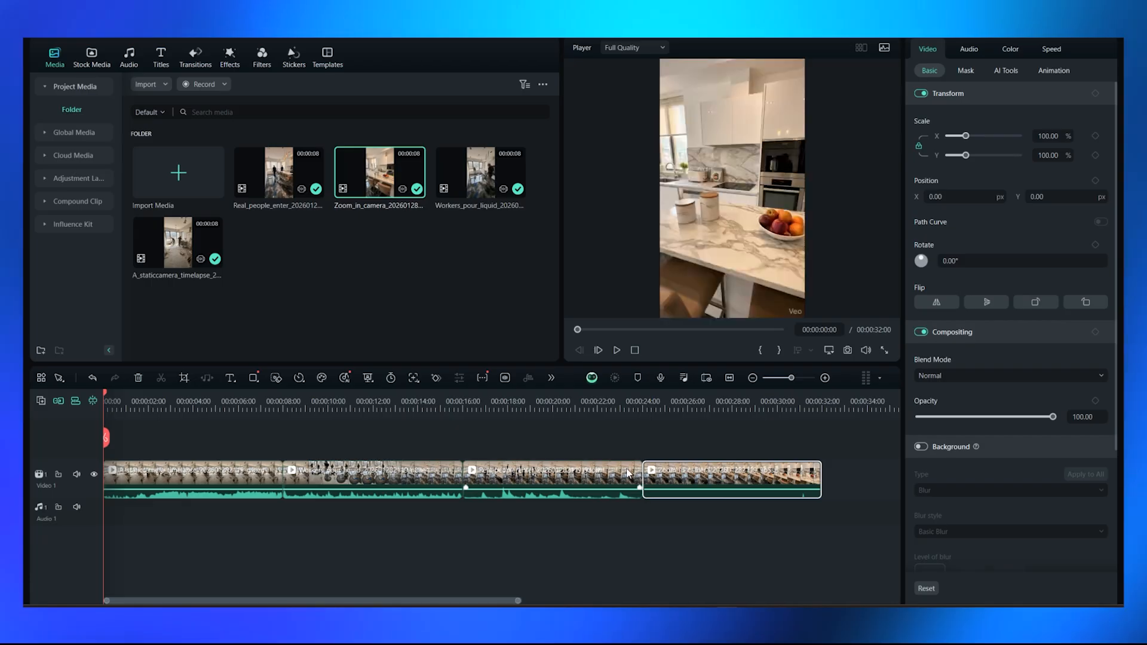
Trim the end of the Workers_pour_liquid clip back to 00:00:14:08, close the gap, and preview the sequence from the start
drag(128, 412, 422, 485)
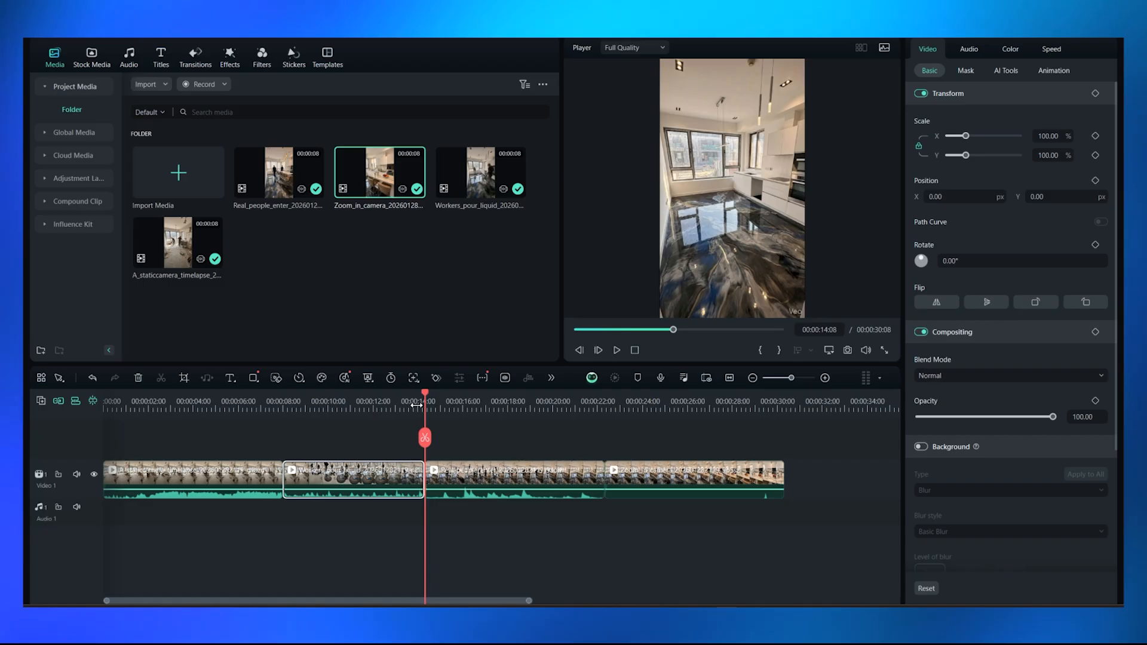
drag(408, 404, 86, 436)
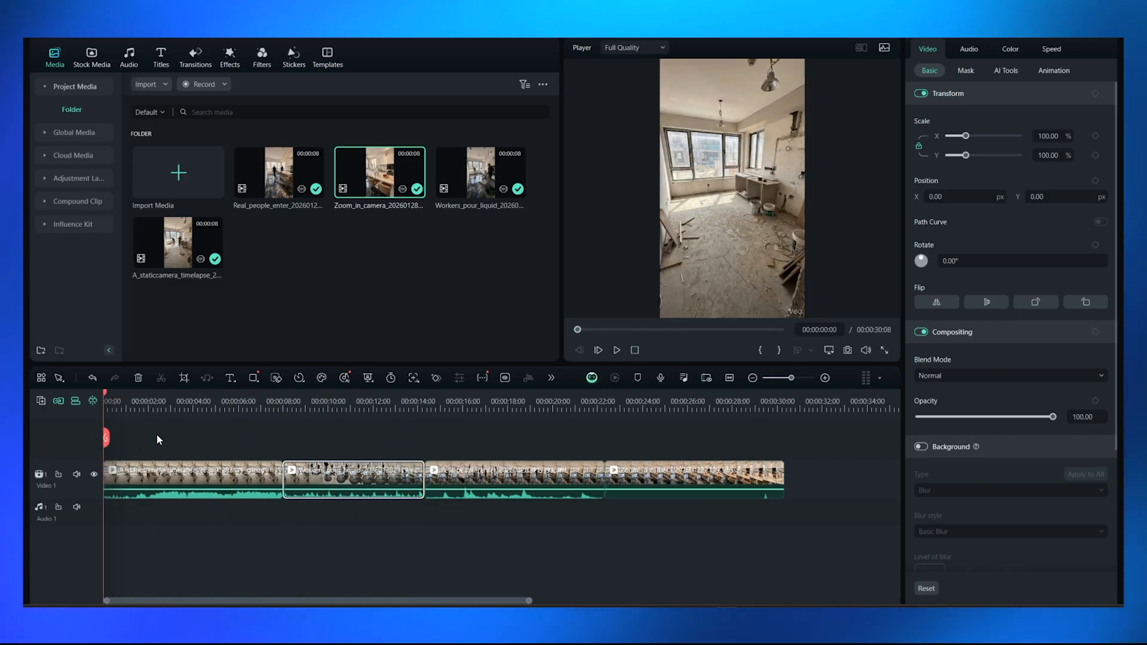
key(space)
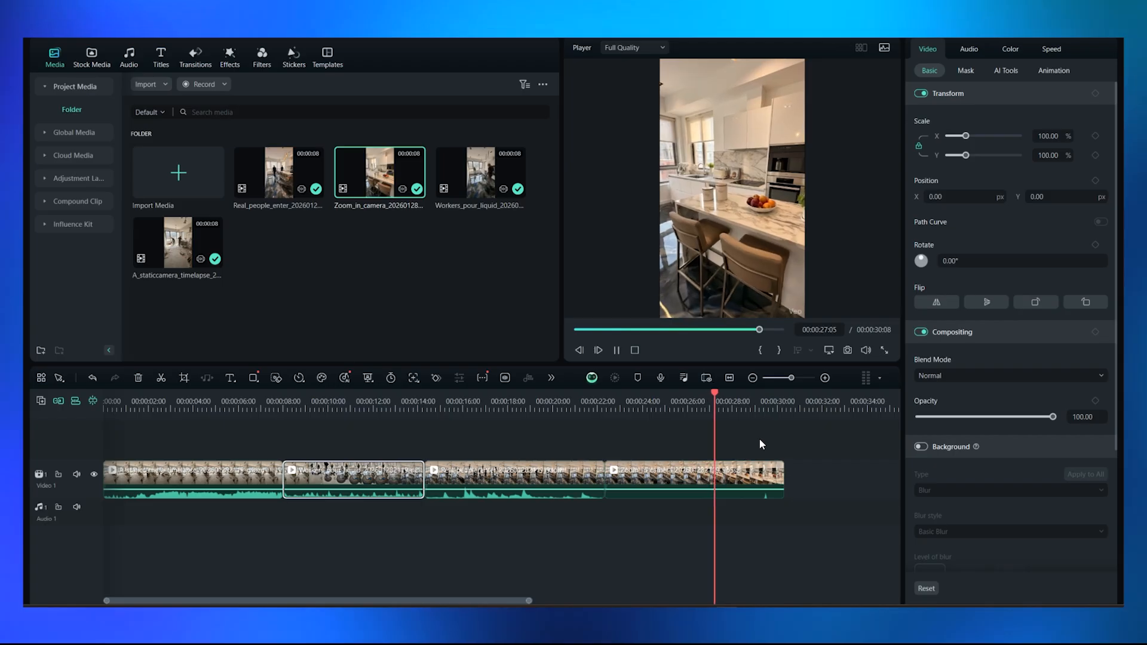
key(space)
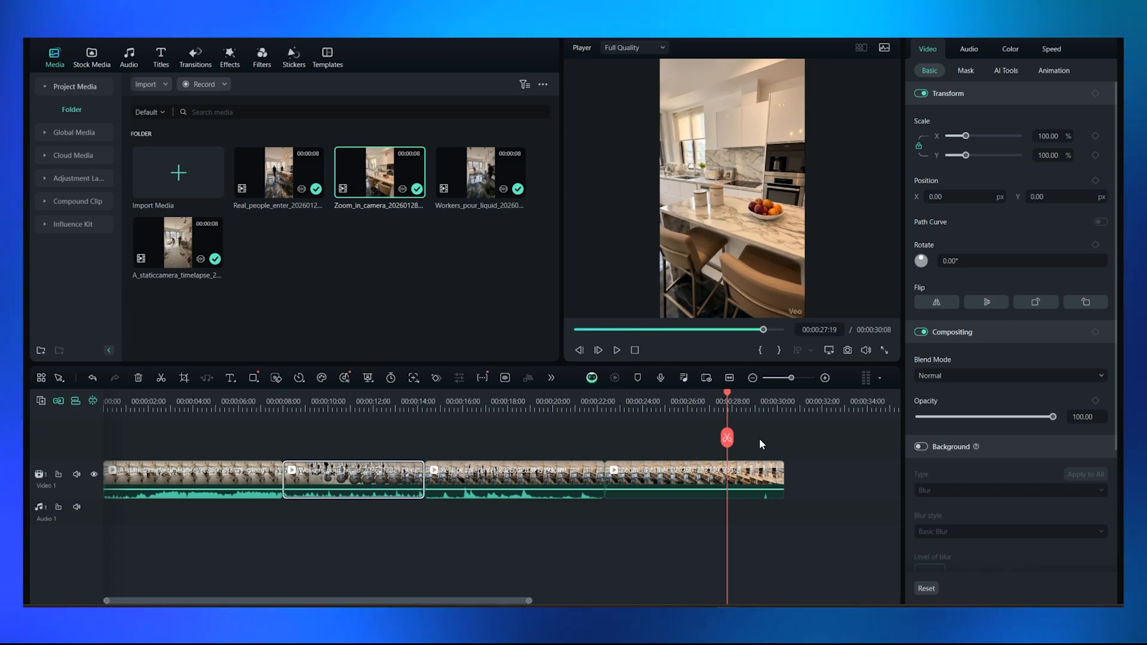
Set the scale of the Zoom_in_camera clip to 105% to push the Veo watermark out of the frame
click(795, 312)
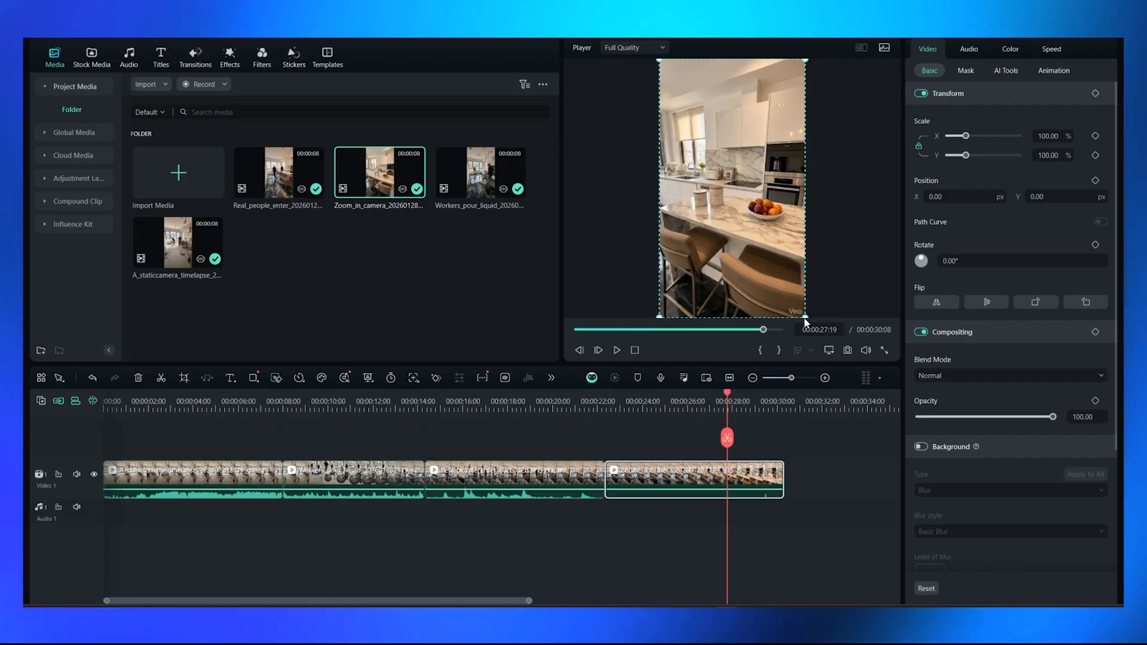
click(1043, 137)
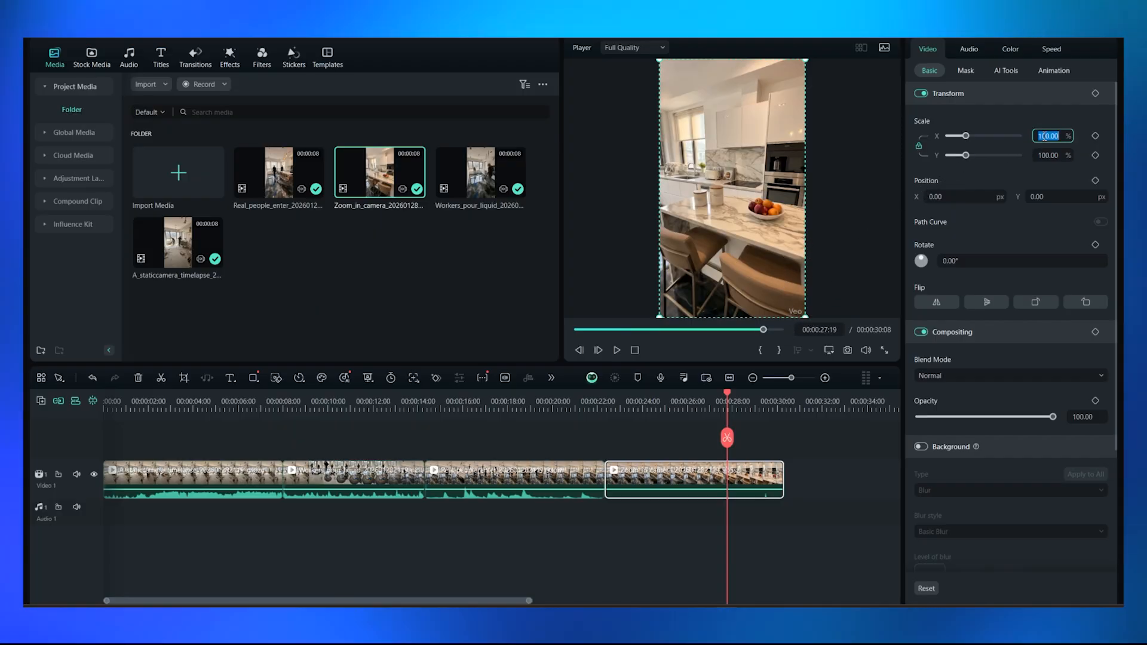
scroll(1042, 136, up, 8)
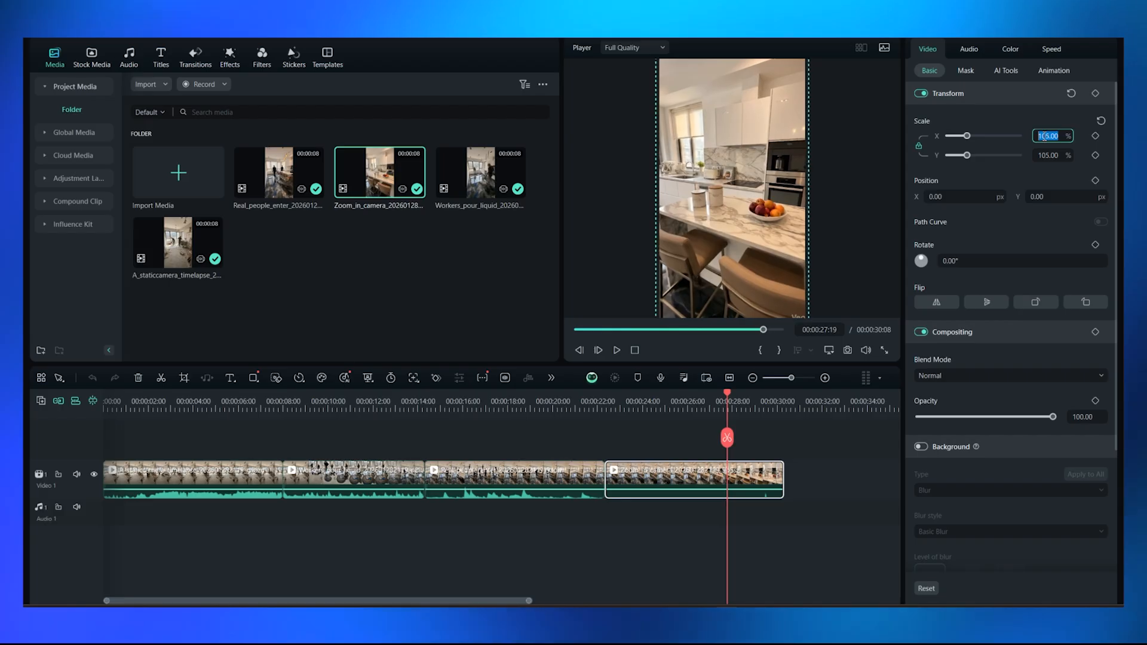
click(811, 466)
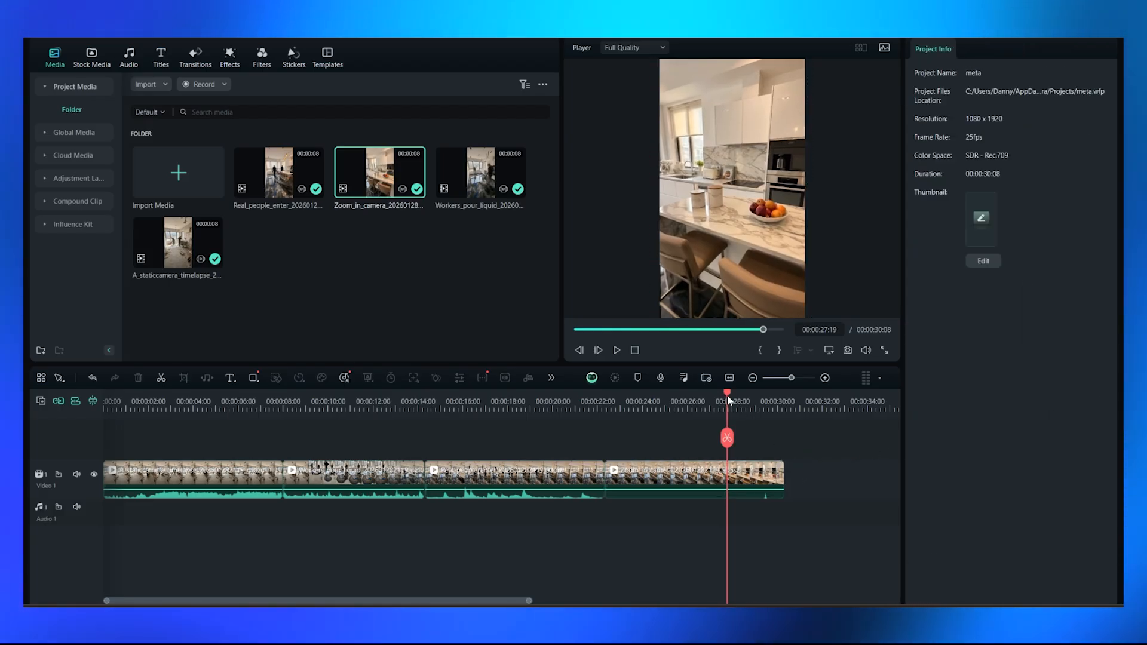